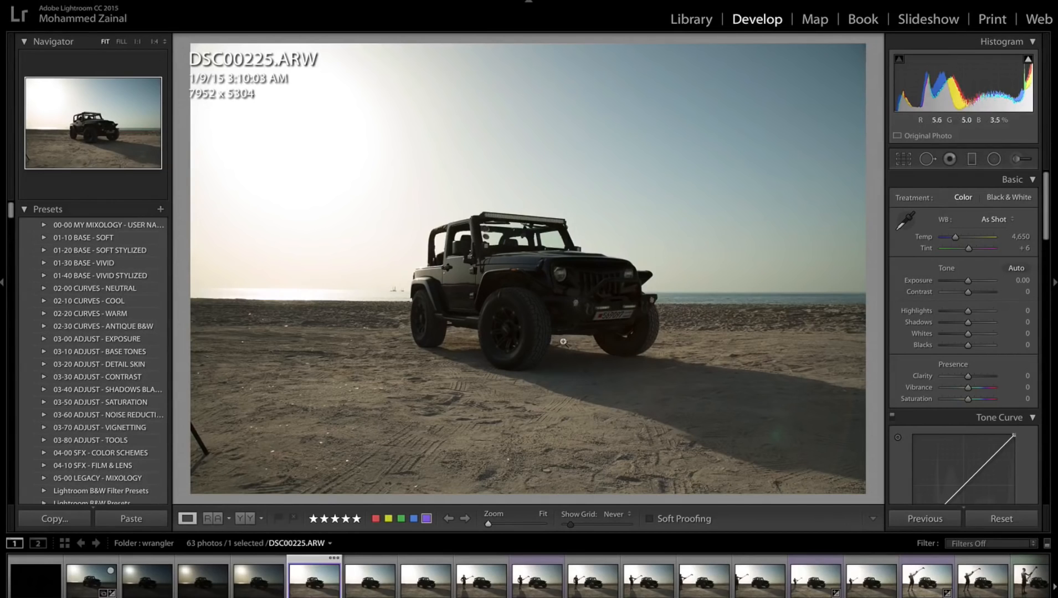
Try raising Shadows to +60 on DSC00225.ARW, and undo the adjustment.
left_click_drag(976, 322, 983, 325)
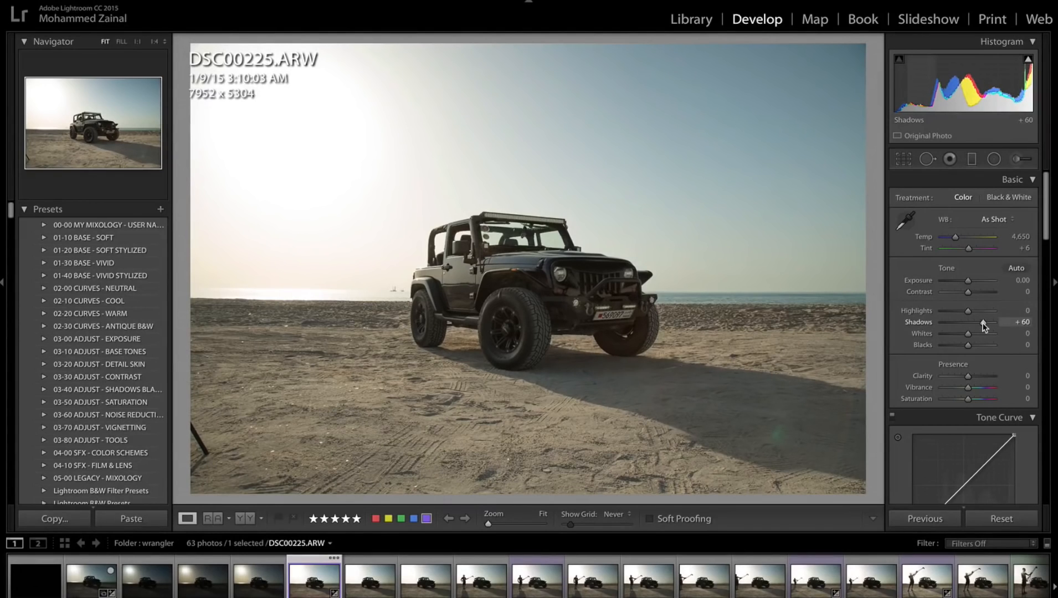
key("ctrl+z")
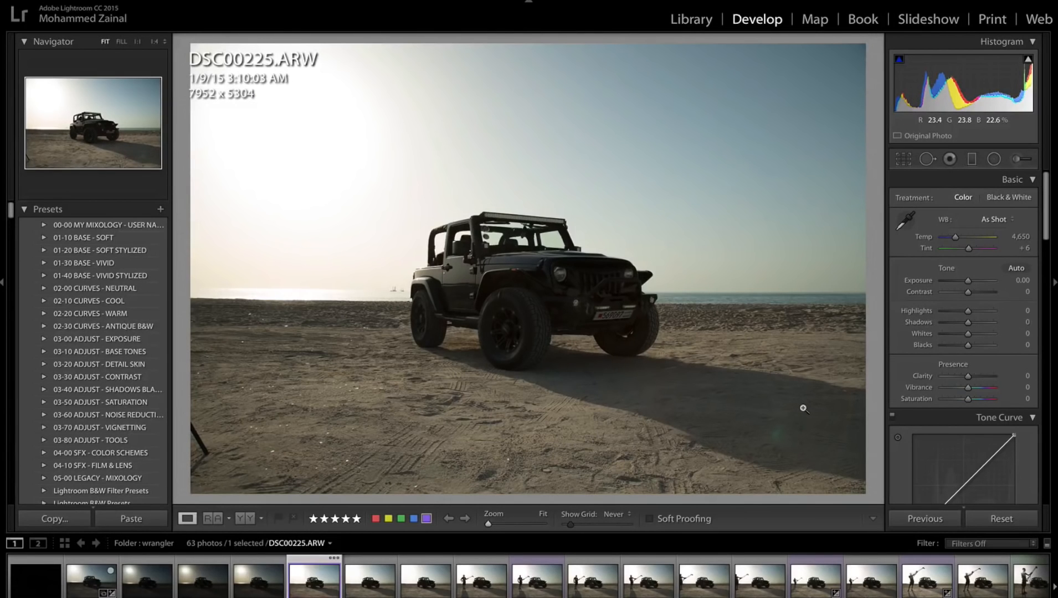
Compare the light placement on the Jeep in DSC00229.ARW, DSC00234.ARW and DSC00236.ARW.
left_click(534, 584)
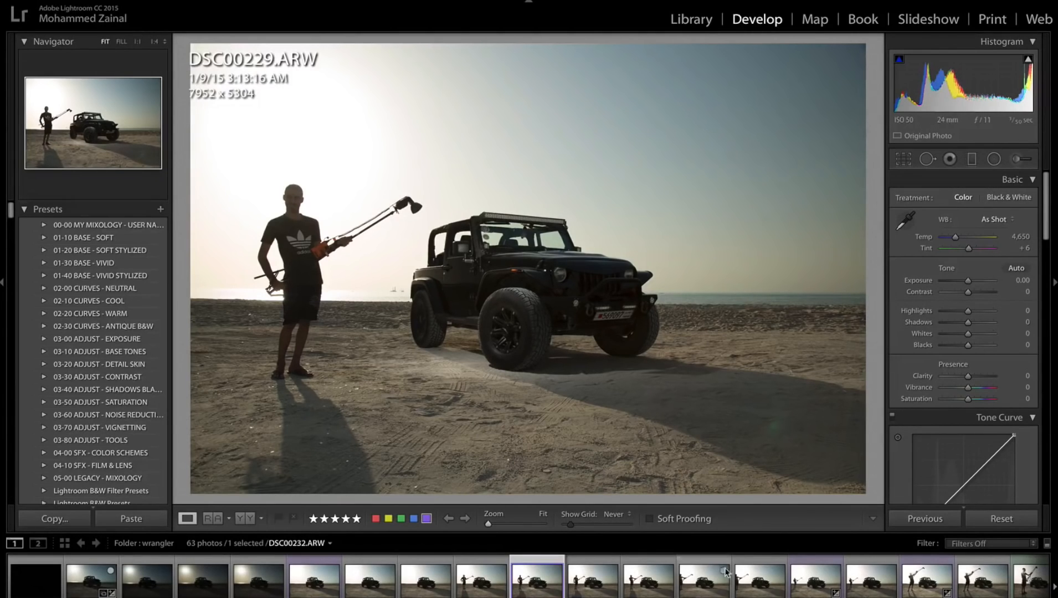
left_click(808, 591)
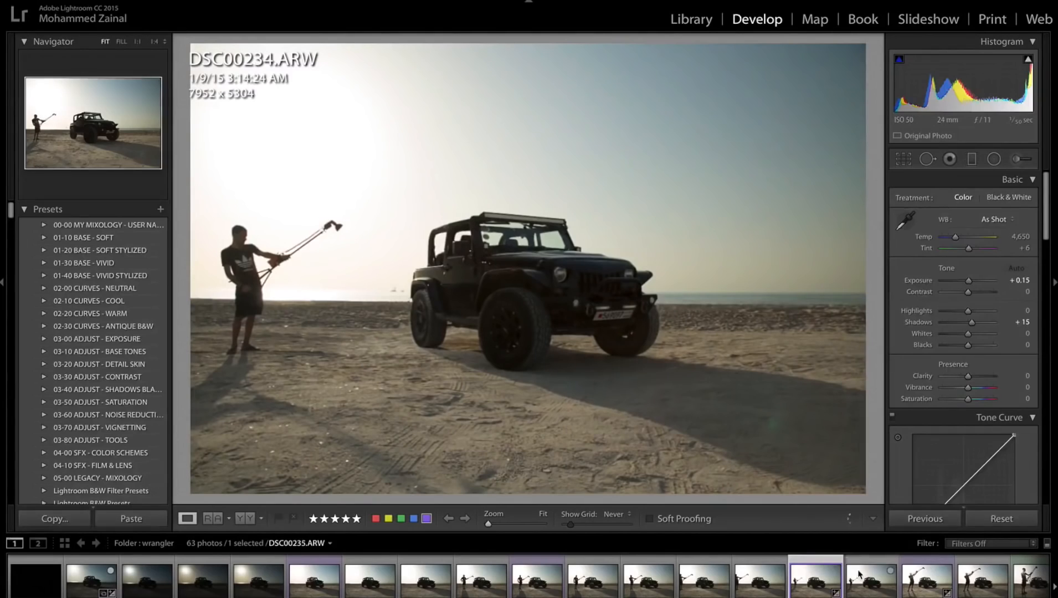
left_click(915, 591)
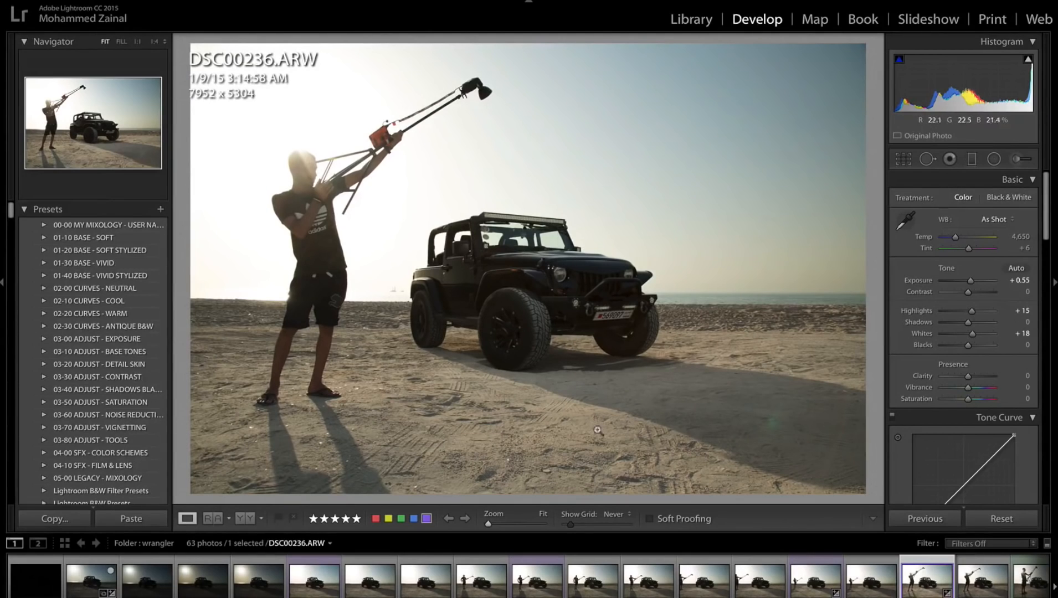
left_click(535, 584)
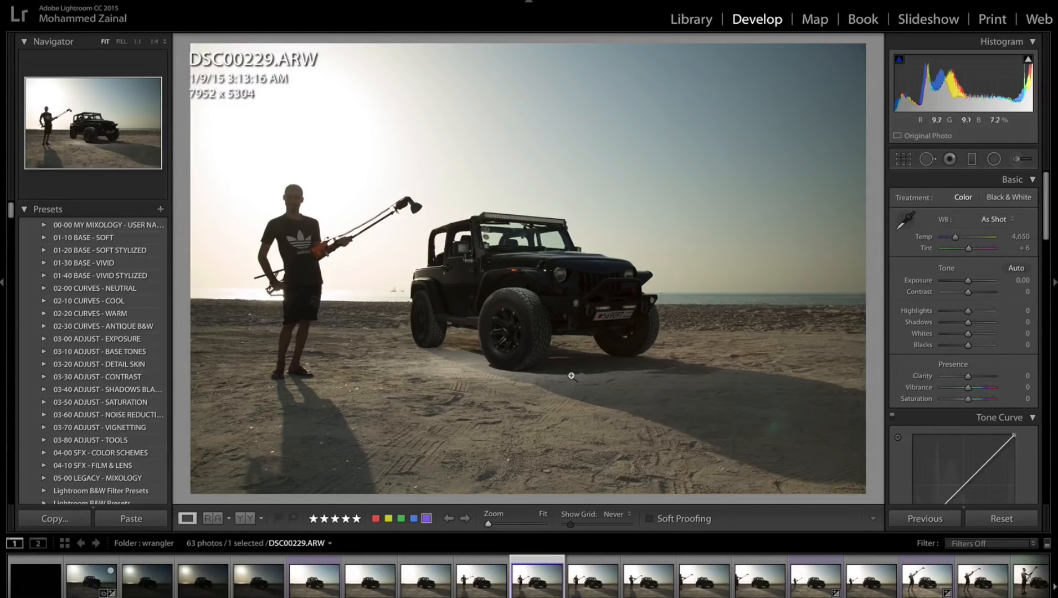
left_click(808, 594)
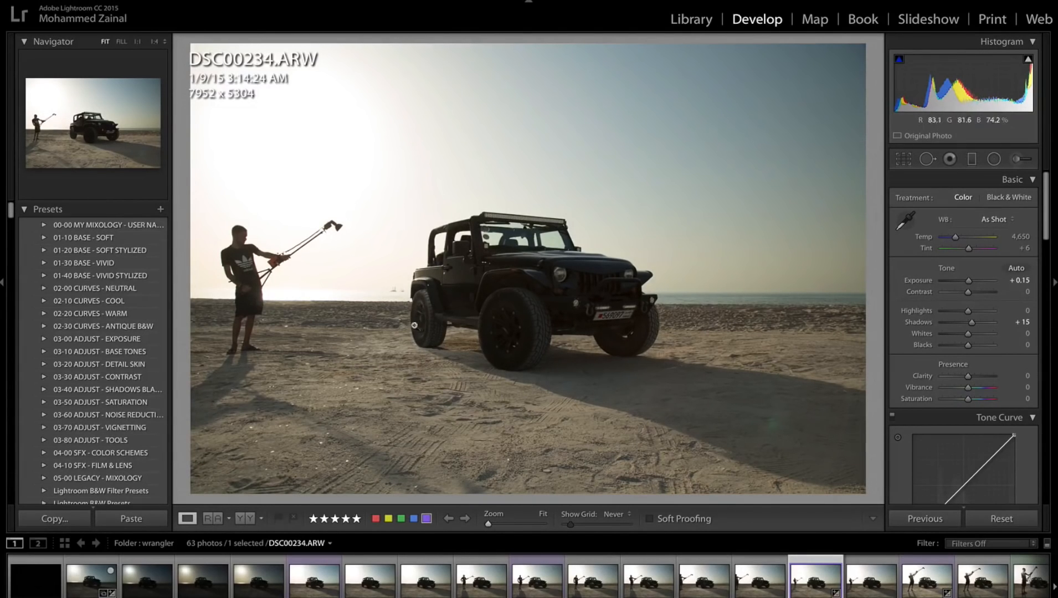
left_click(909, 592)
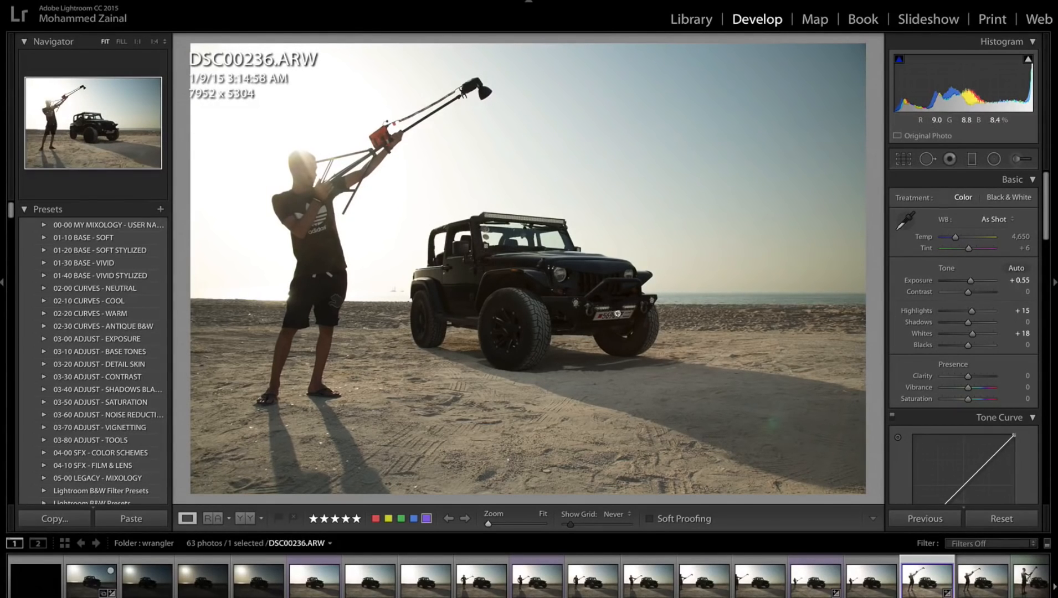
View DSC00238.ARW and DSC00240.ARW, and inspect the Jeep's front end at 1:1 in DSC00240.ARW.
scroll(886, 578, "down", 2)
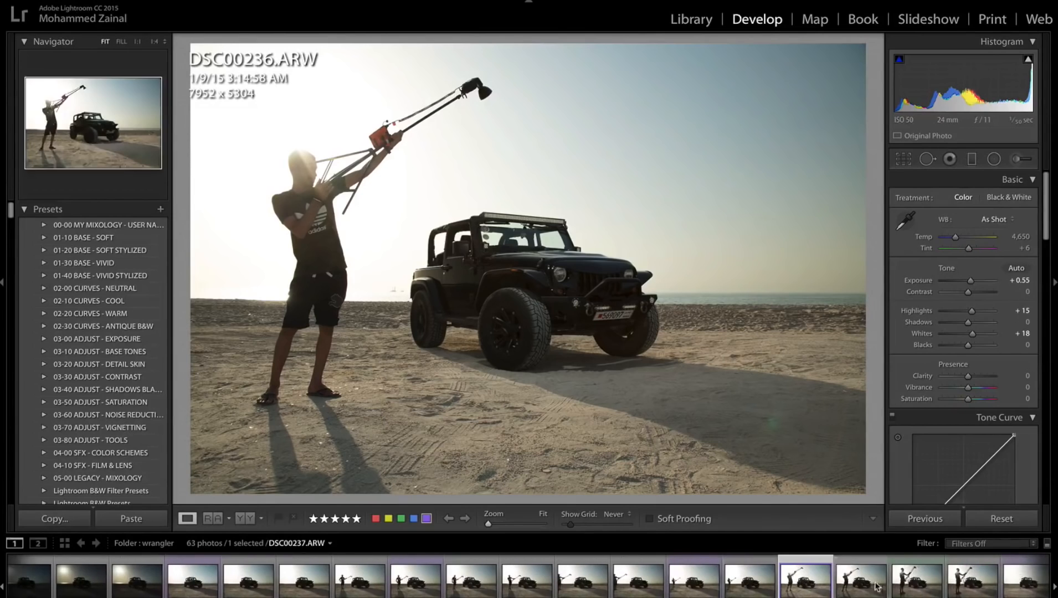
left_click(908, 589)
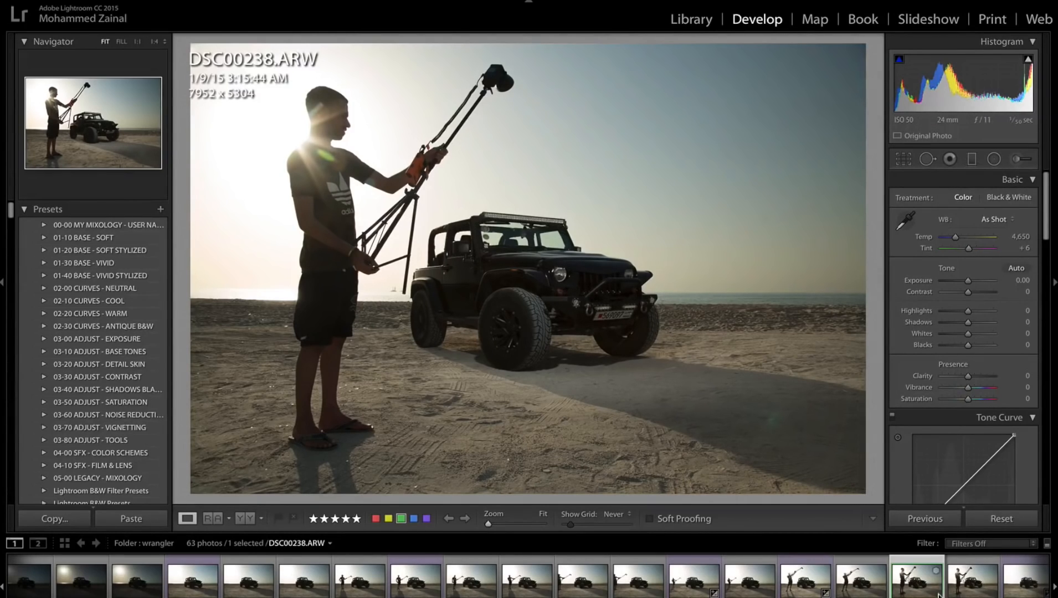
scroll(914, 587, "down", 3)
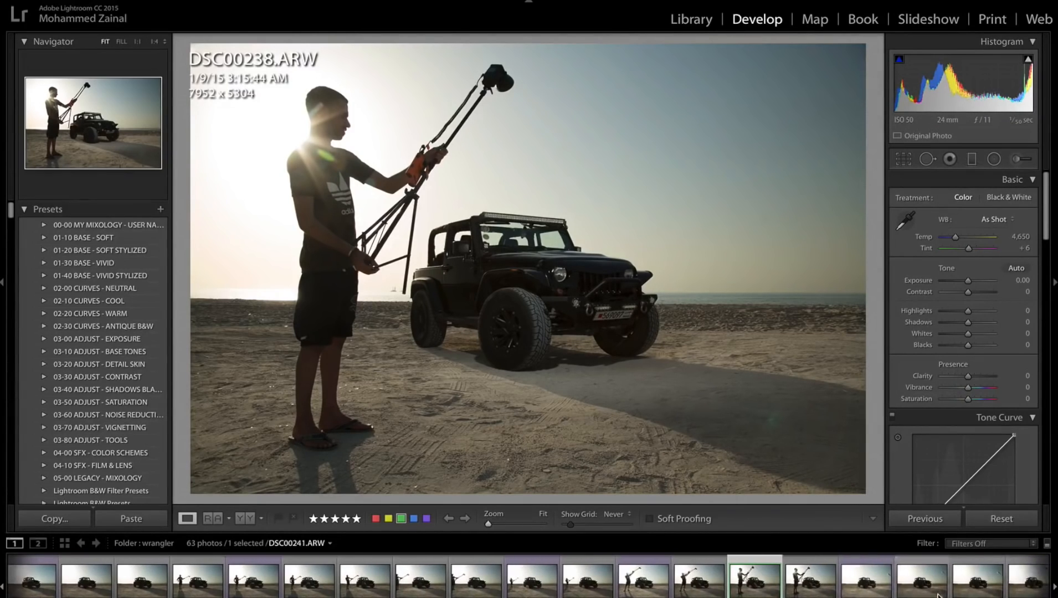
left_click(859, 587)
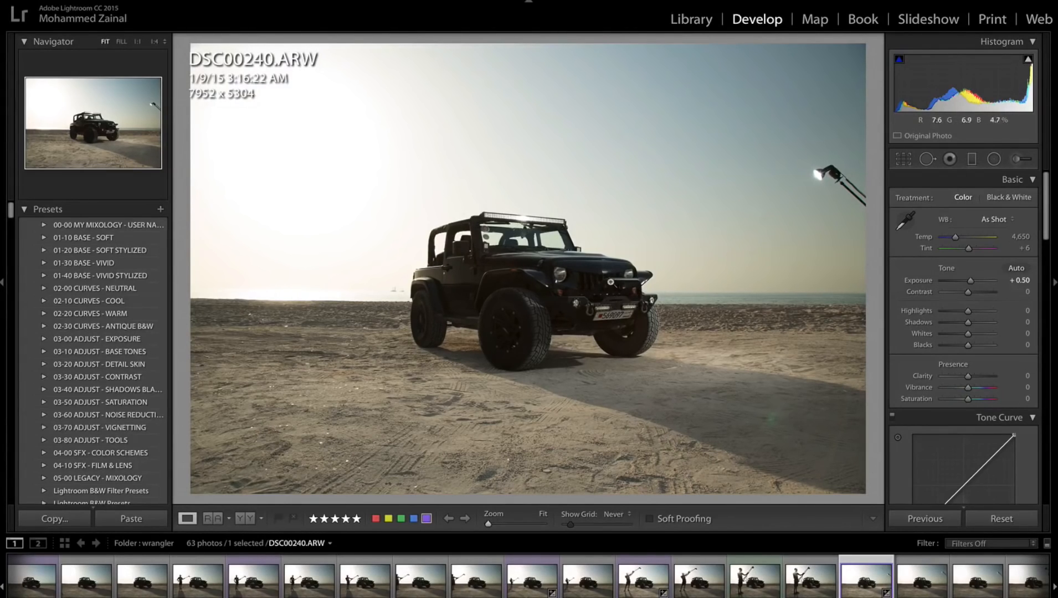
left_click(630, 279)
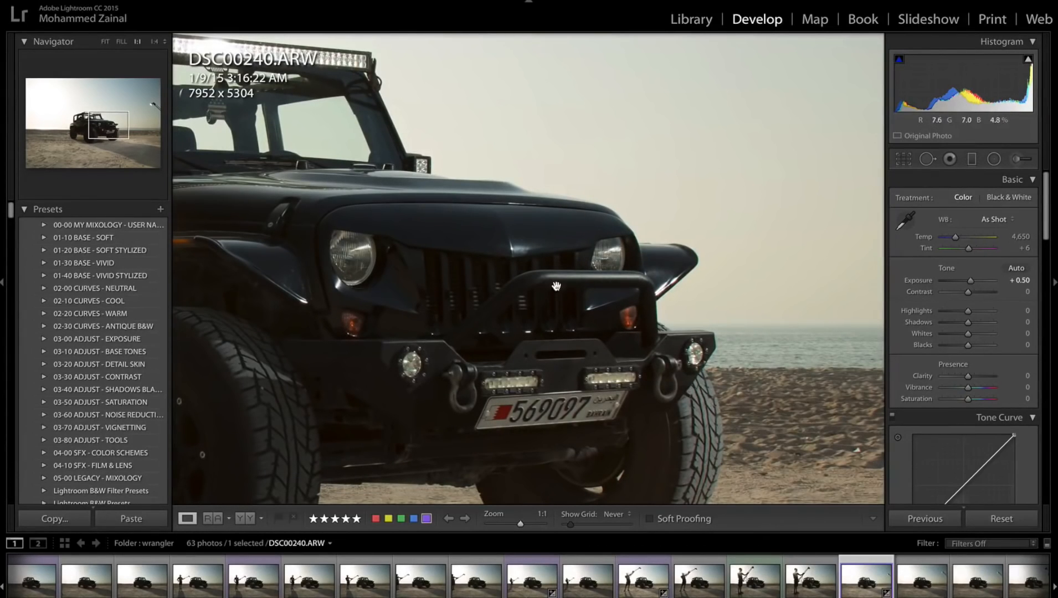
left_click_drag(574, 287, 680, 223)
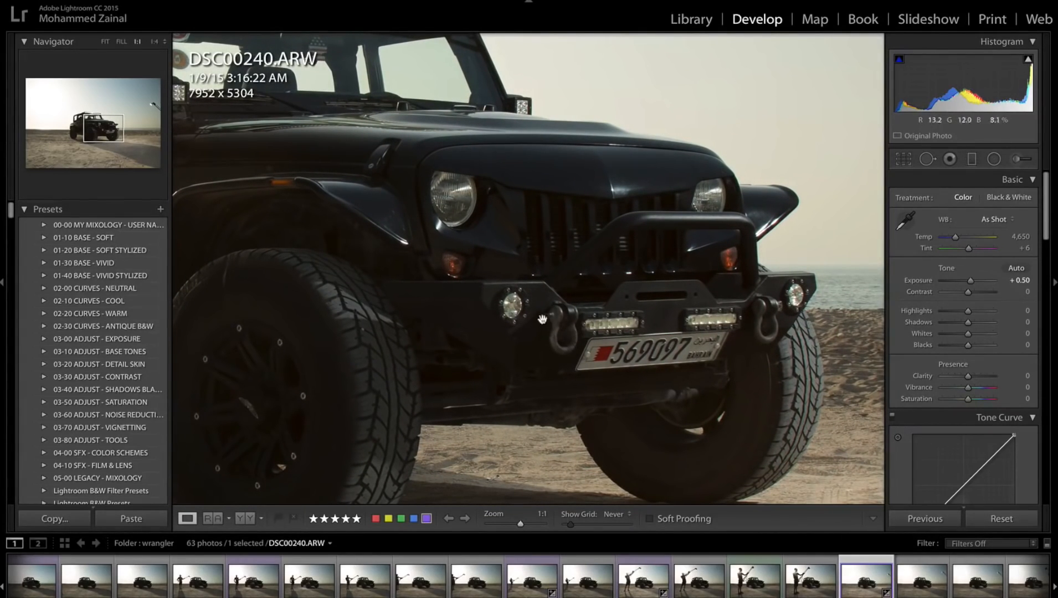
left_click(720, 418)
Inspect the lighting on the Jeep's grille and bumper at 1:1 in DSC00244.ARW, and return to the full photo.
scroll(891, 586, "down", 2)
scroll(891, 586, "down", 3)
left_click(814, 576)
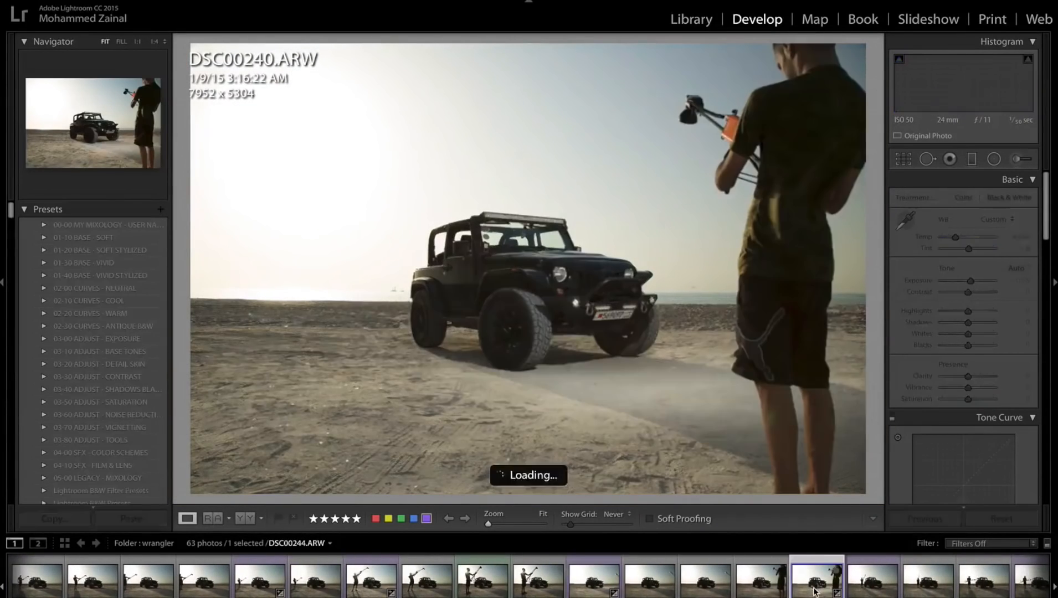
left_click(600, 301)
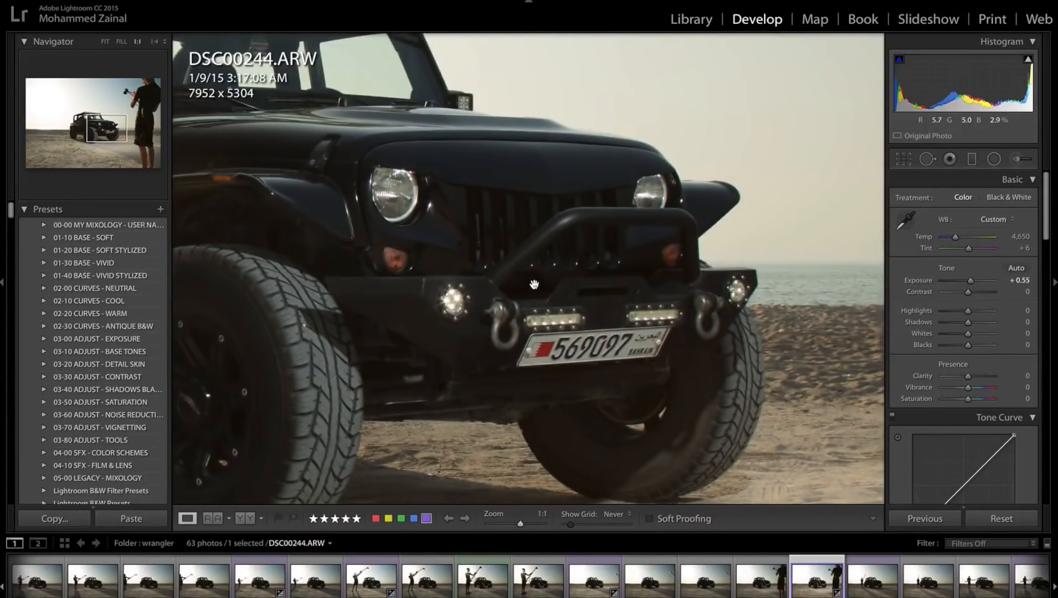
left_click_drag(534, 287, 636, 335)
left_click(690, 383)
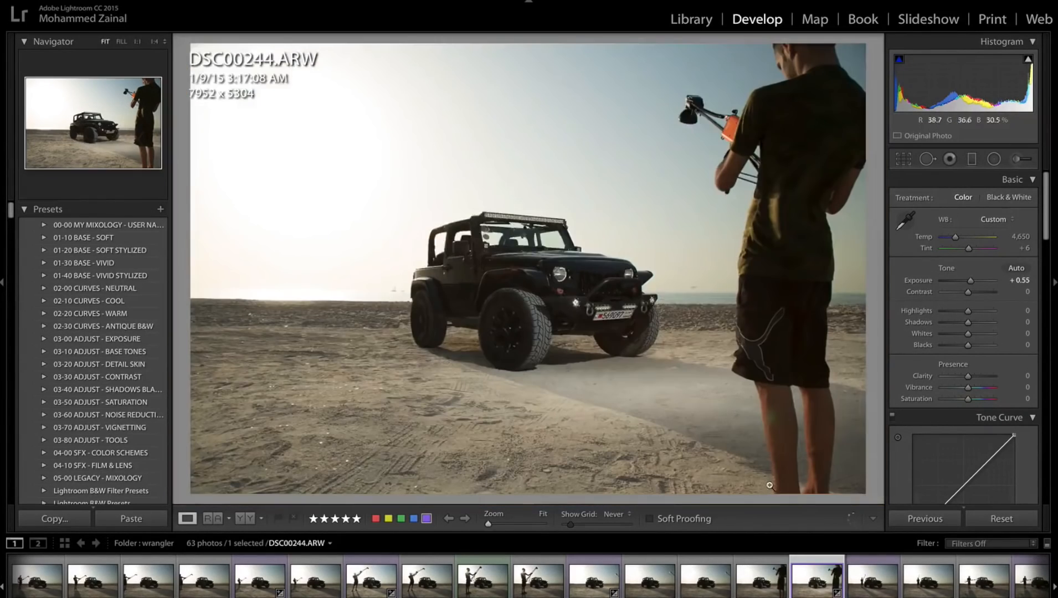
Clear the star rating of DSC00245.ARW.
left_click(865, 590)
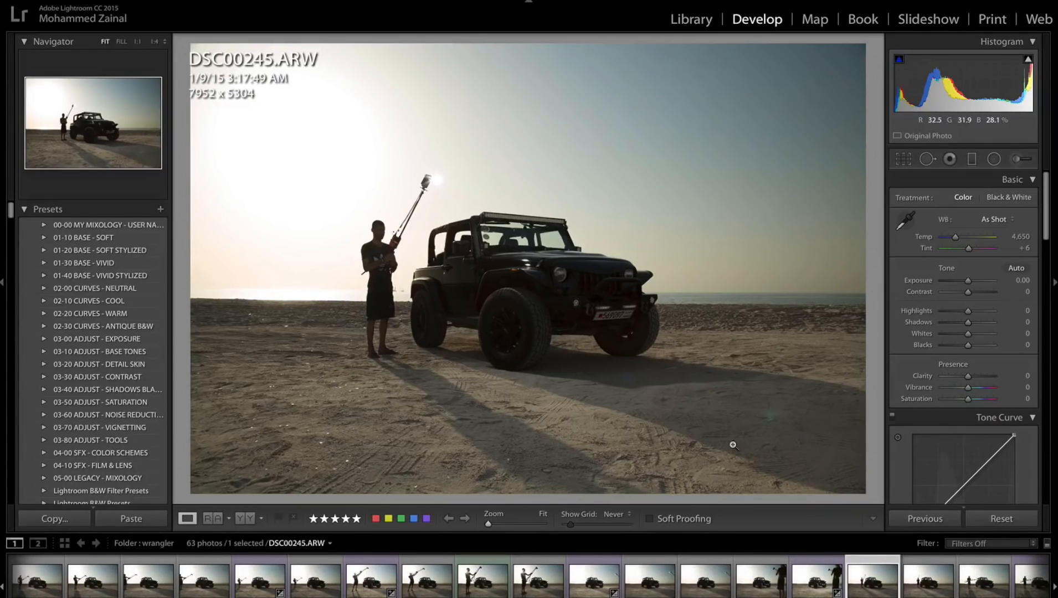
key("bracketleft")
key("bracketleft")
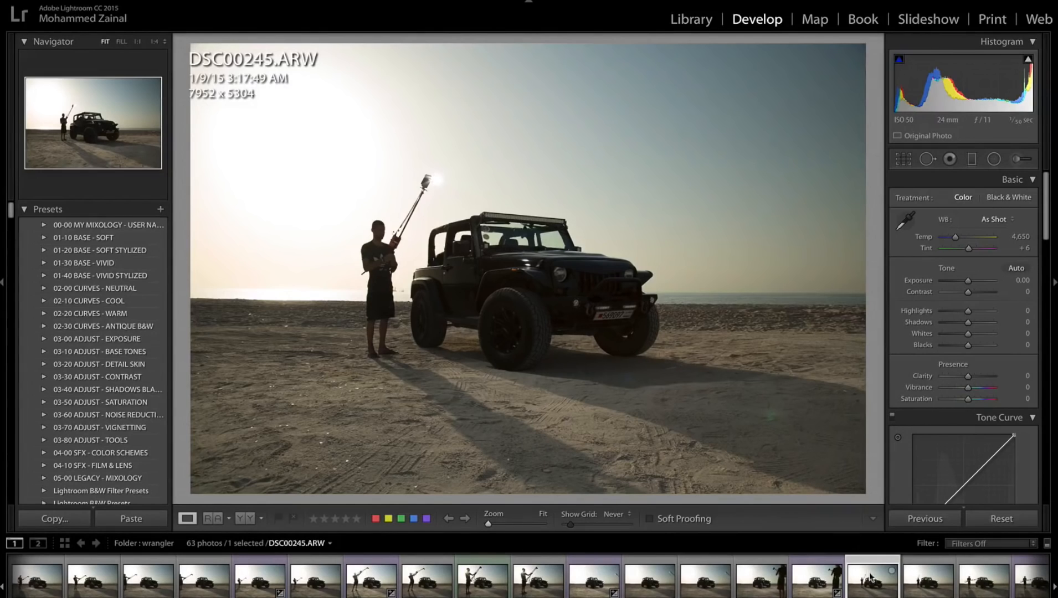
Inspect the Jeep's door and side mirror at 1:1 in DSC00248.ARW.
scroll(867, 590, "right", 3)
left_click(849, 585)
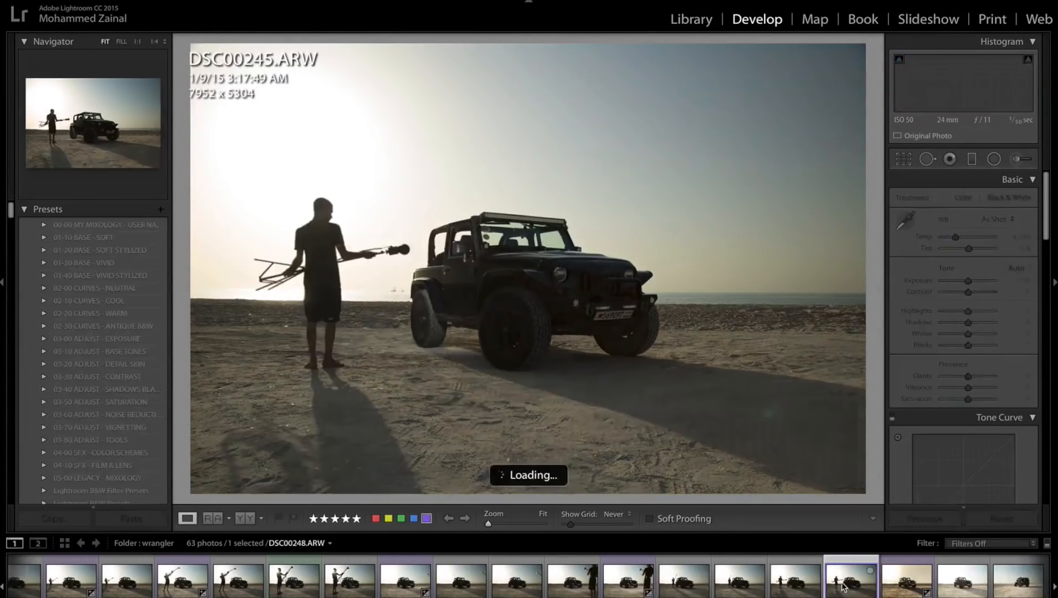
left_click(525, 265)
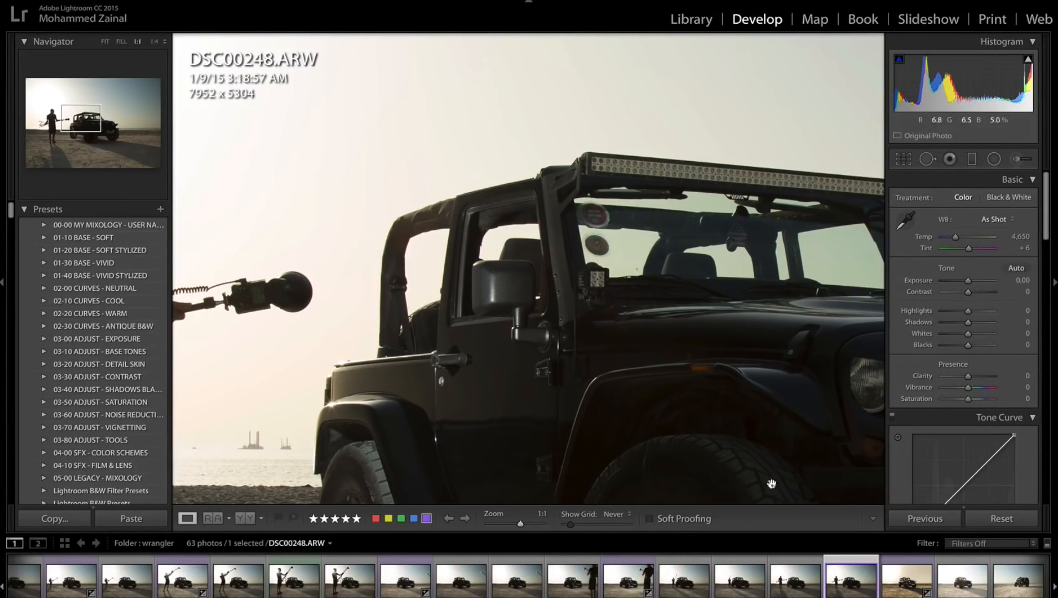
Select DSC00225.ARW together with the photos numbered 229, 234, 236, 238, 240, 244 and 248.
scroll(522, 580, "up", 5)
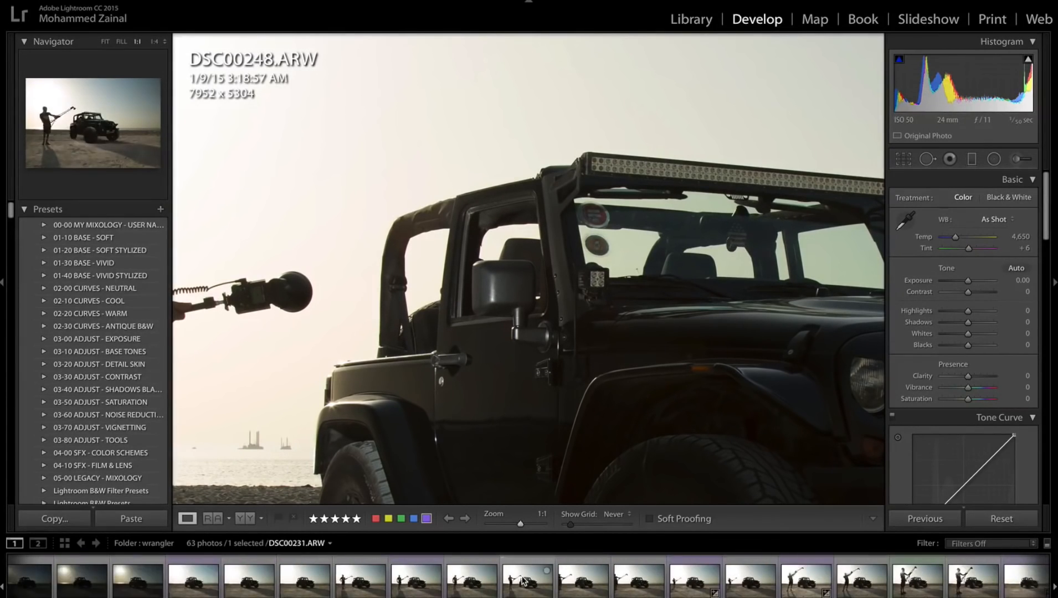
left_click(206, 583)
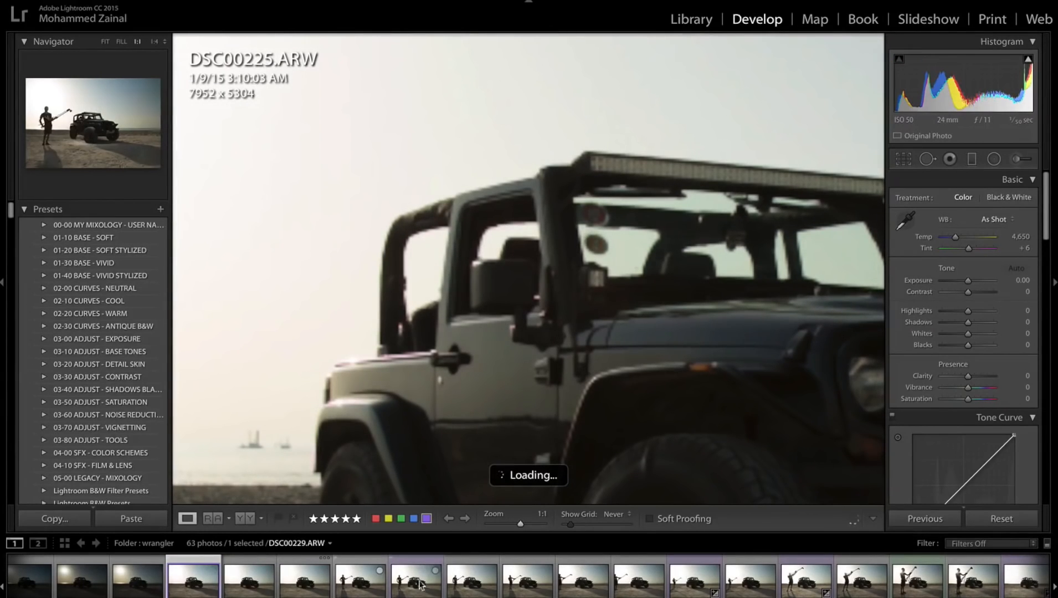
left_click(696, 581, "super")
left_click(807, 582, "super")
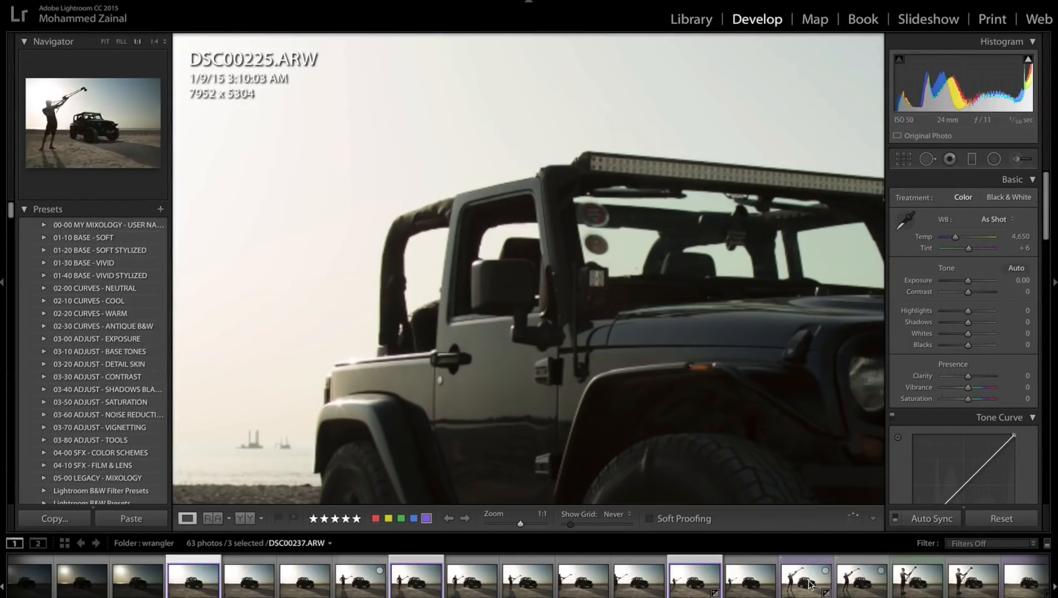
left_click(932, 585, "super")
scroll(908, 581, "down", 3)
left_click(885, 588, "super")
scroll(884, 584, "down", 6)
left_click(690, 585, "super")
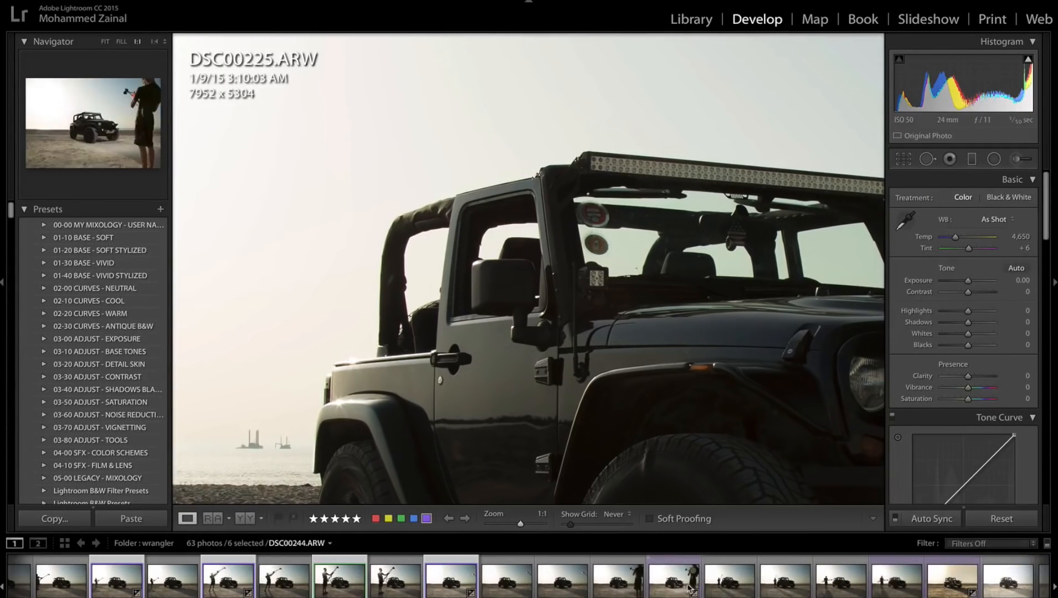
left_click(891, 577, "super")
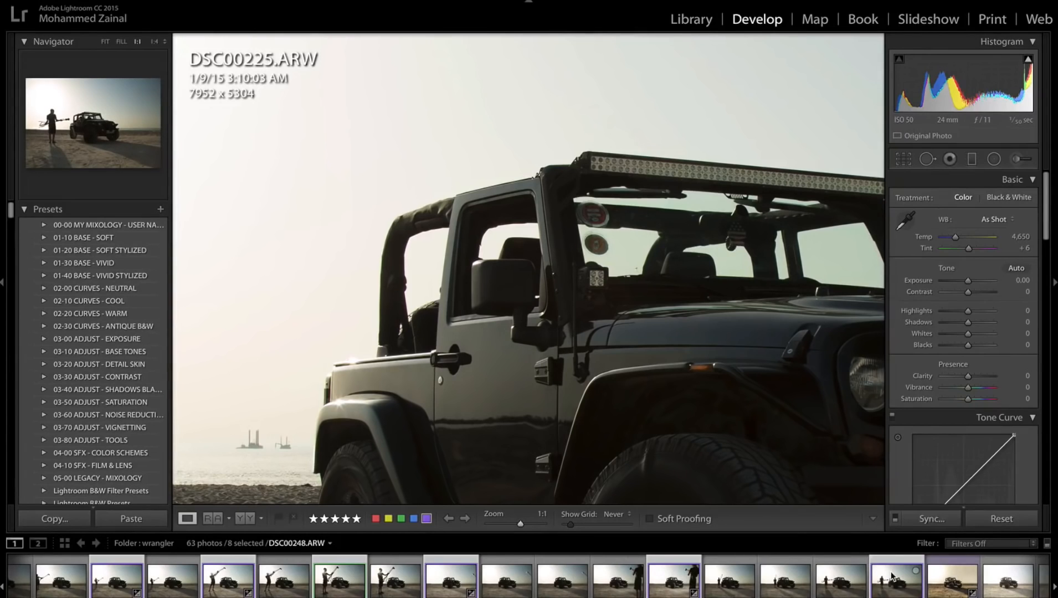
Open the selected photos as layers of a single document in Photoshop.
right_click(891, 577)
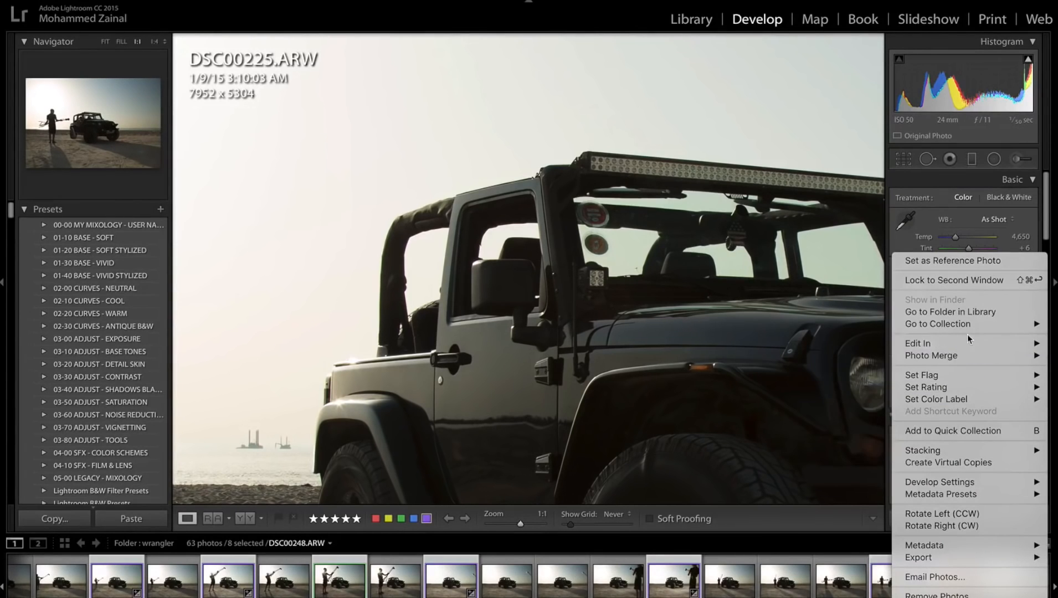
mouse_move(962, 344)
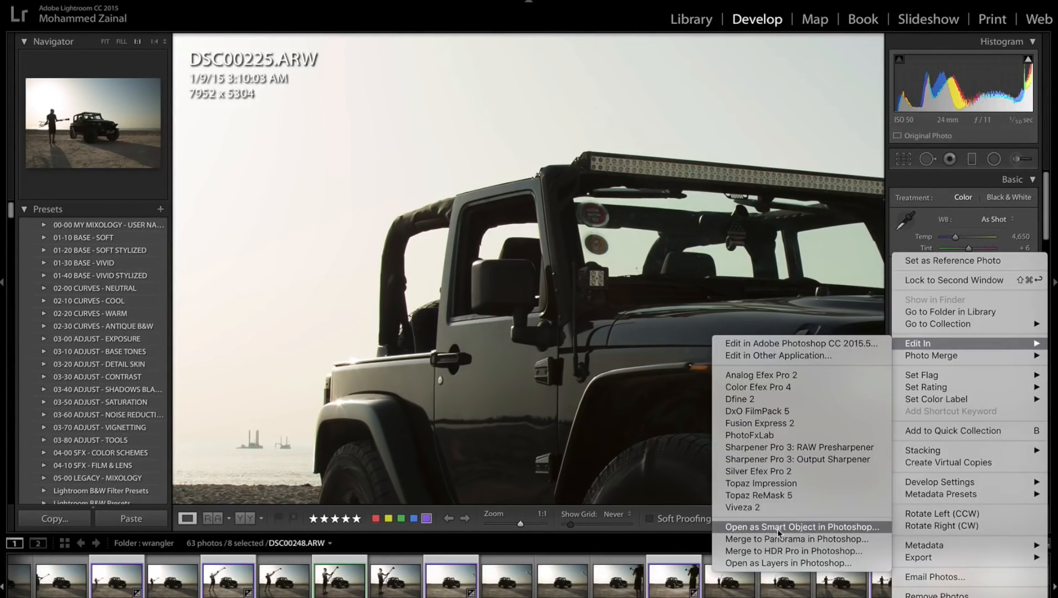
left_click(777, 563)
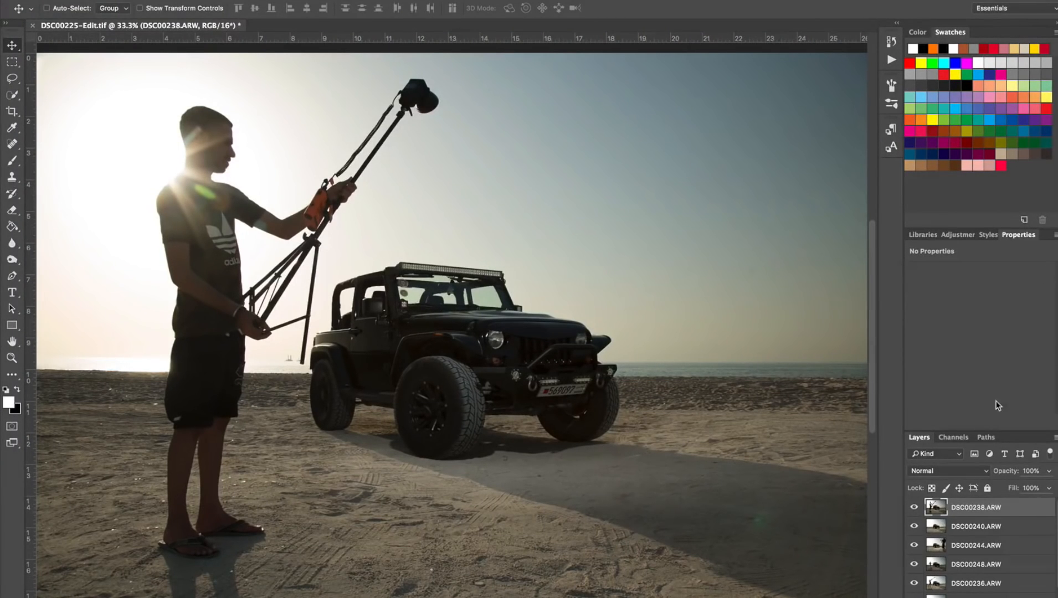
Hide all layers above the base photo so only the Jeep without the assistant is shown.
left_click_drag(914, 507, 914, 597)
left_click(915, 590)
left_click(914, 590)
left_click(914, 590)
left_click(914, 590)
left_click(914, 590)
left_click(915, 591)
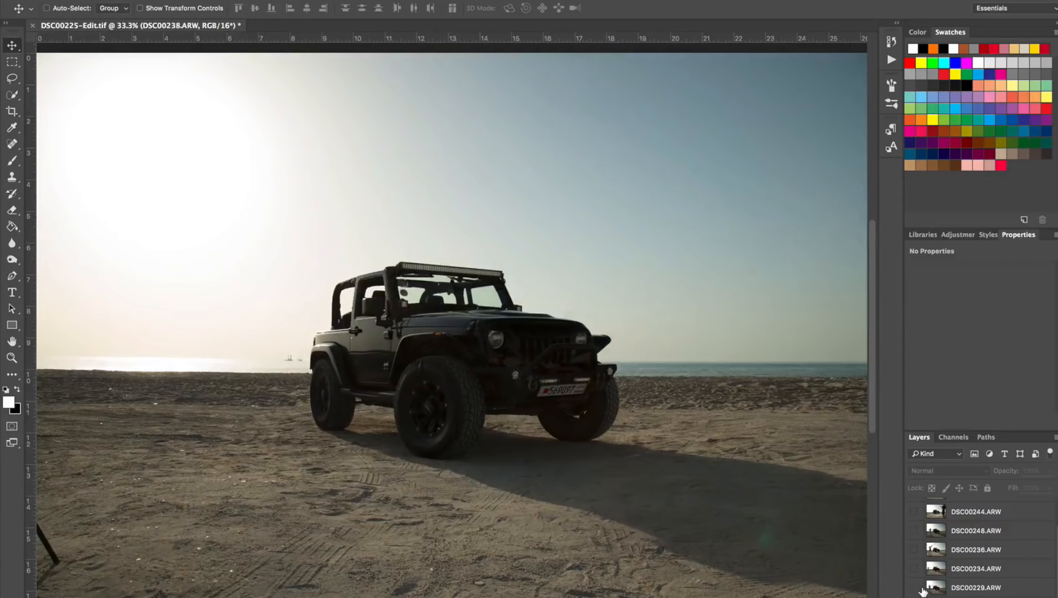
Toggle the DSC00229.ARW layer's visibility while examining the light it adds to the Jeep's wheels and mirror.
left_click(914, 588)
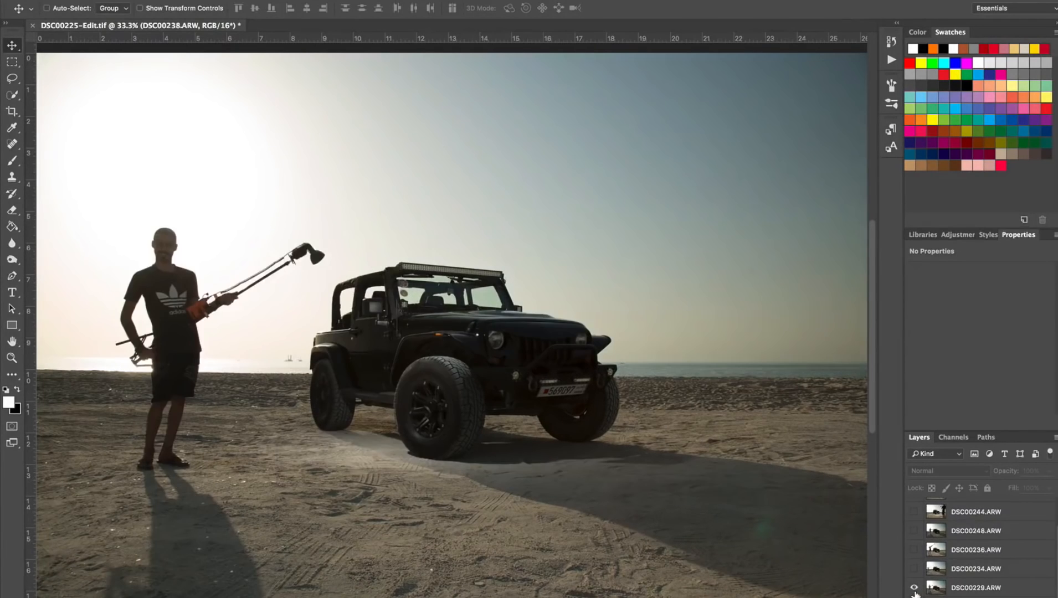
left_click(914, 590)
left_click(914, 589)
left_click(914, 589)
scroll(668, 434, "up", 6)
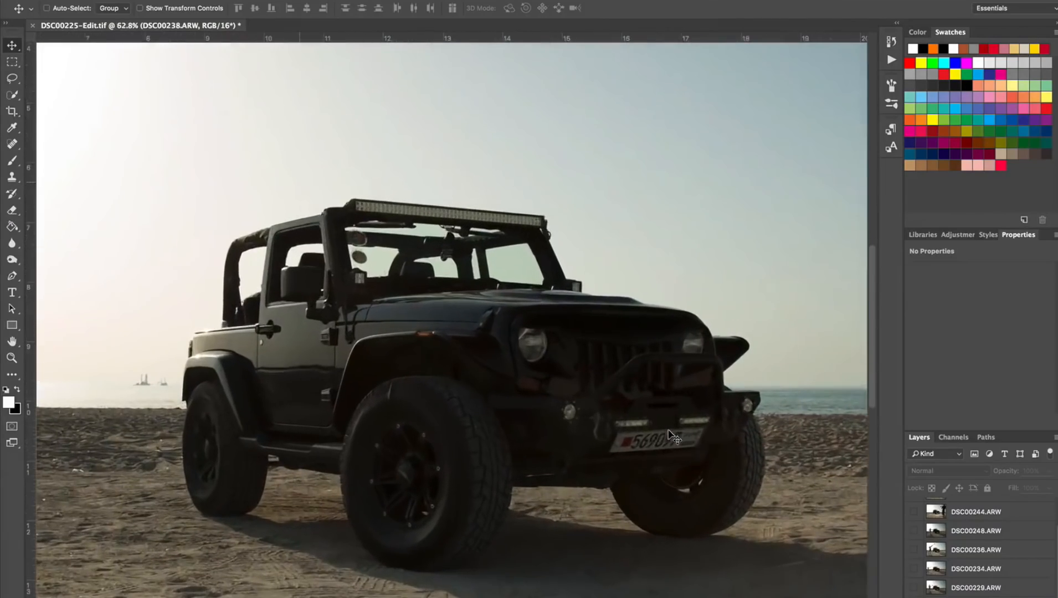
scroll(816, 482, "down", 3)
left_click(915, 589)
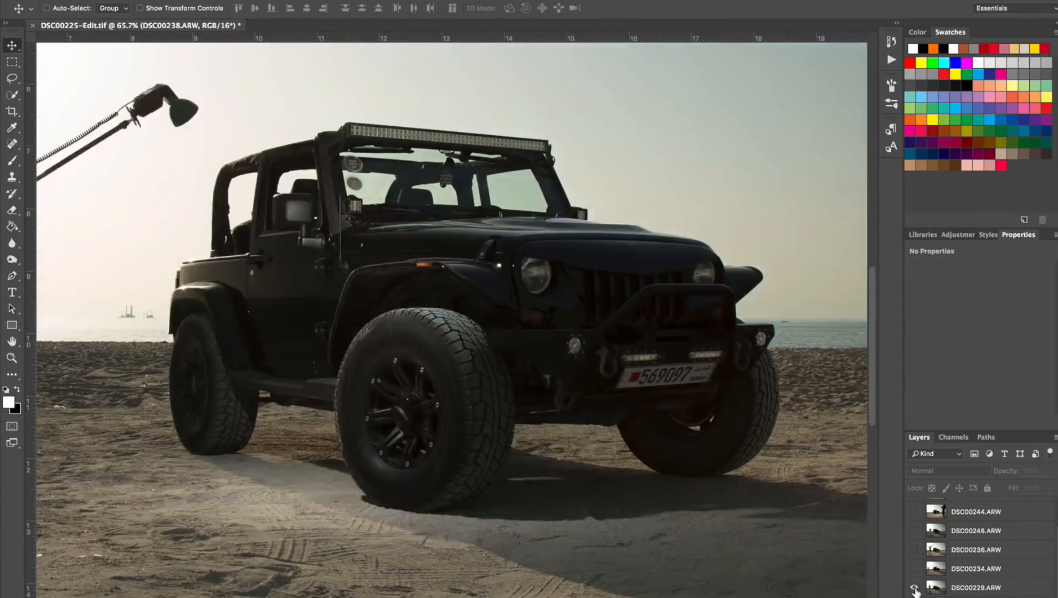
left_click(915, 589)
left_click(914, 589)
left_click(914, 589)
Toggle the DSC00234.ARW, DSC00236.ARW and DSC00248.ARW layers in turn to examine the light each one adds to the Jeep.
left_click(934, 569)
left_click(915, 568)
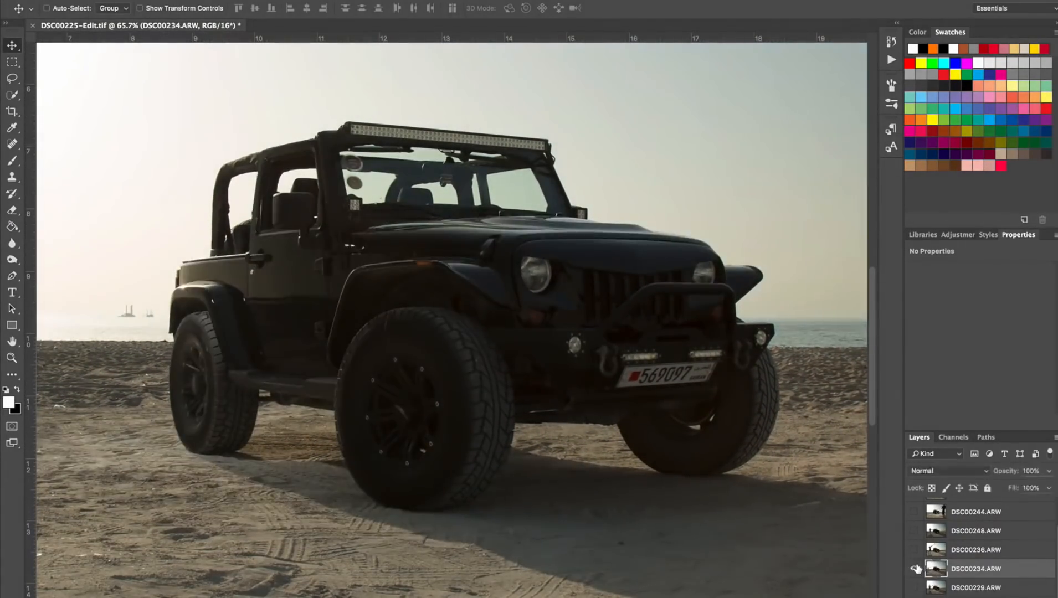
left_click(915, 566)
left_click(916, 551)
left_click(915, 551)
left_click(916, 552)
left_click(915, 552)
left_click(916, 531)
left_click(936, 532)
left_click(916, 531)
Toggle the DSC00244.ARW, DSC00240.ARW and DSC00238.ARW layers to examine their lighting, and fit the whole image in view.
left_click(916, 511)
scroll(917, 512, "up", 2)
left_click(934, 546)
left_click(916, 545)
left_click(917, 530)
left_click(917, 530)
left_click(915, 510)
left_click(915, 510)
key("super+0")
scroll(915, 576, "down", 2)
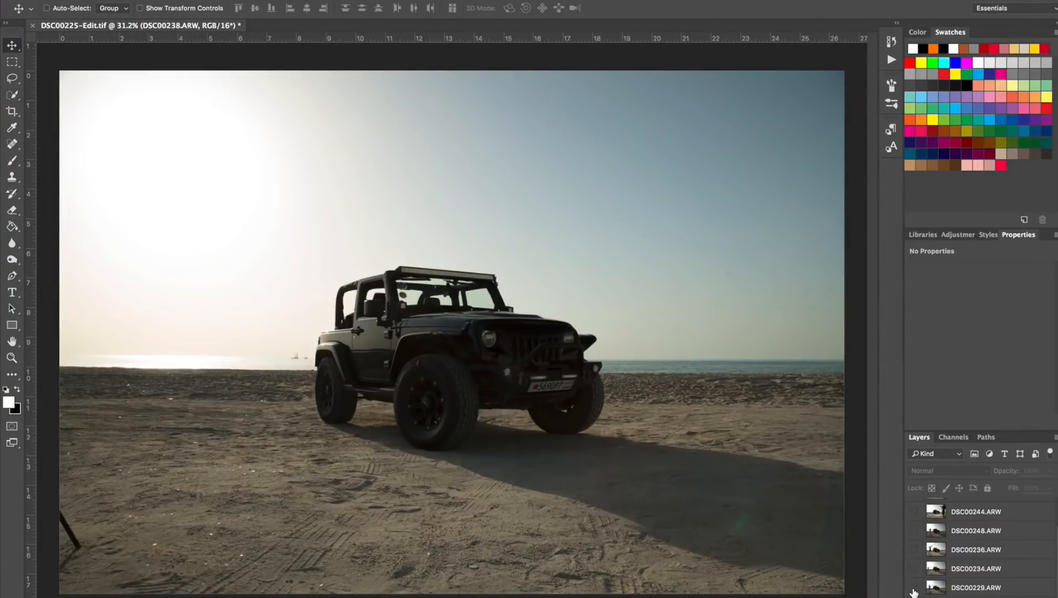
Toggle the DSC00229.ARW layer's visibility and examine up close the light it adds to the Jeep's front wheel.
left_click(914, 589)
left_click(913, 589)
left_click(914, 589)
left_click(914, 589)
left_click(913, 588)
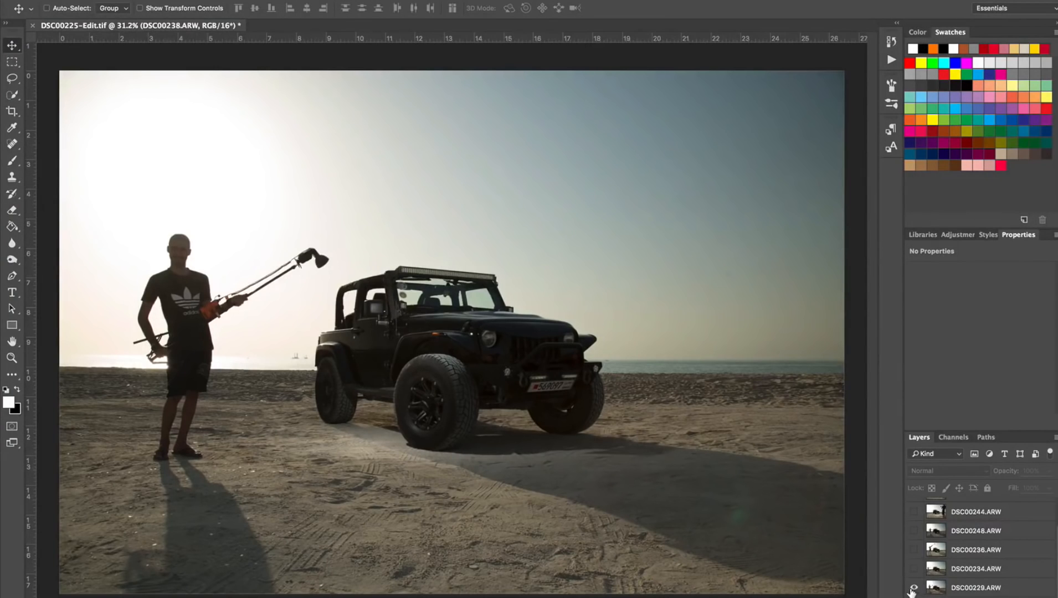
left_click(914, 589)
left_click(914, 589)
scroll(460, 363, "up", 1)
scroll(458, 361, "up", 5)
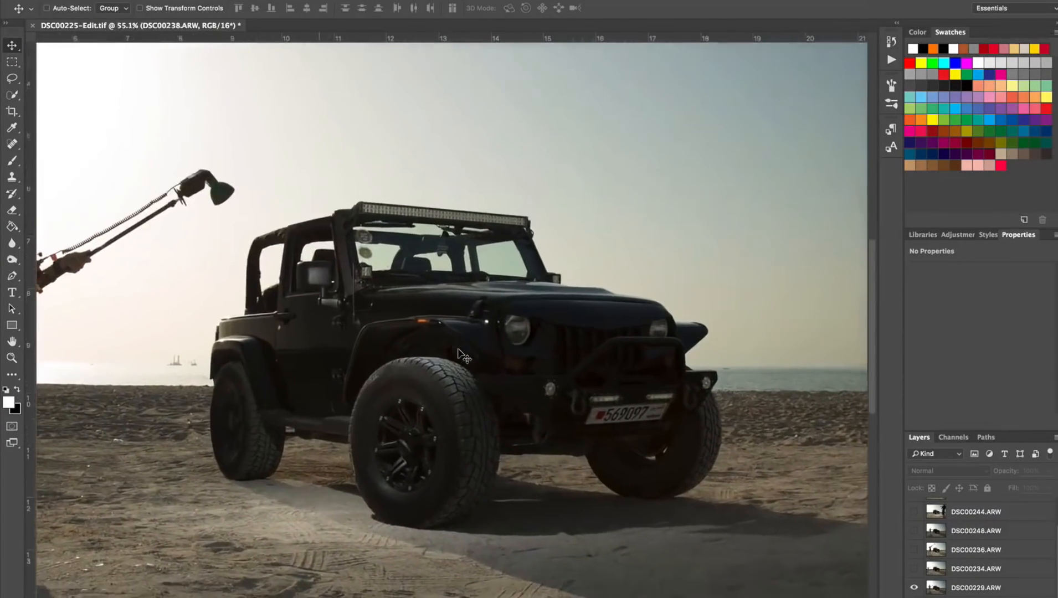
scroll(458, 356, "up", 5)
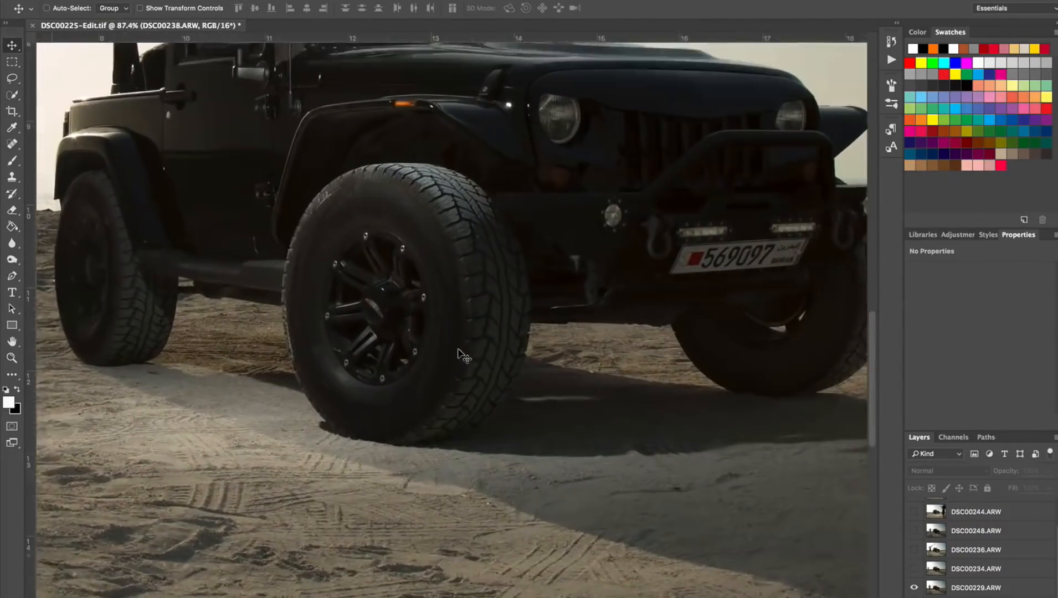
scroll(458, 350, "down", 2)
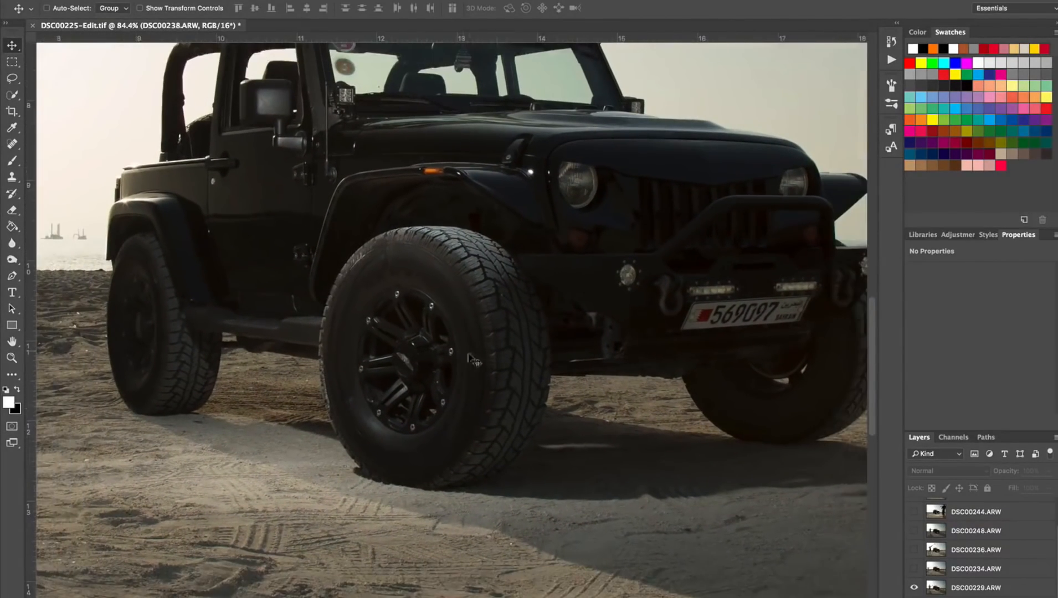
scroll(789, 493, "down", 1)
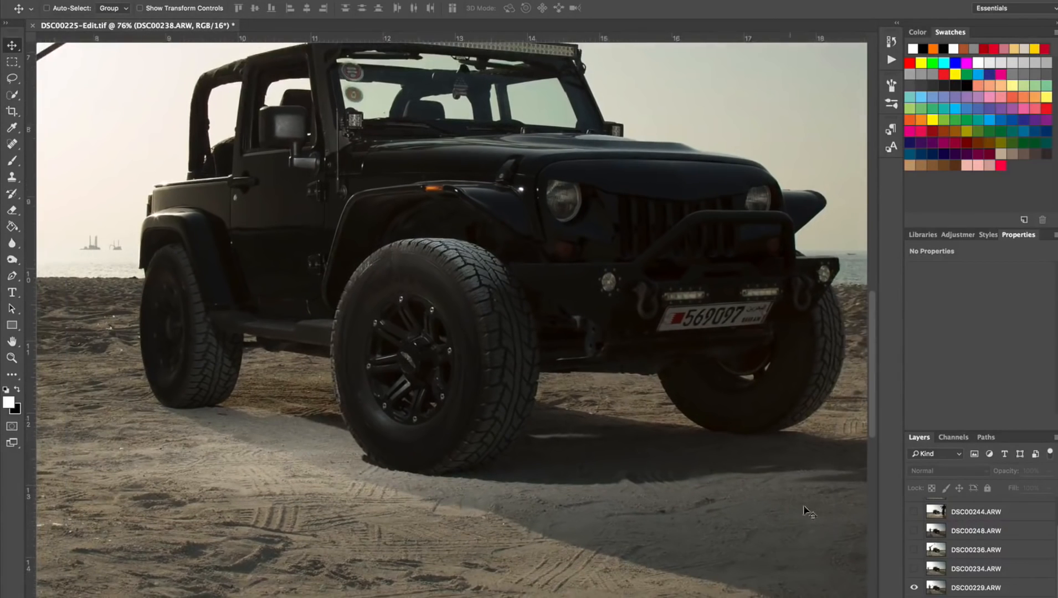
Compare the Jeep's fender and side mirror with the DSC00229.ARW layer hidden and shown, leaving the layer visible.
left_click(914, 588)
left_click(913, 588)
scroll(453, 201, "up", 2)
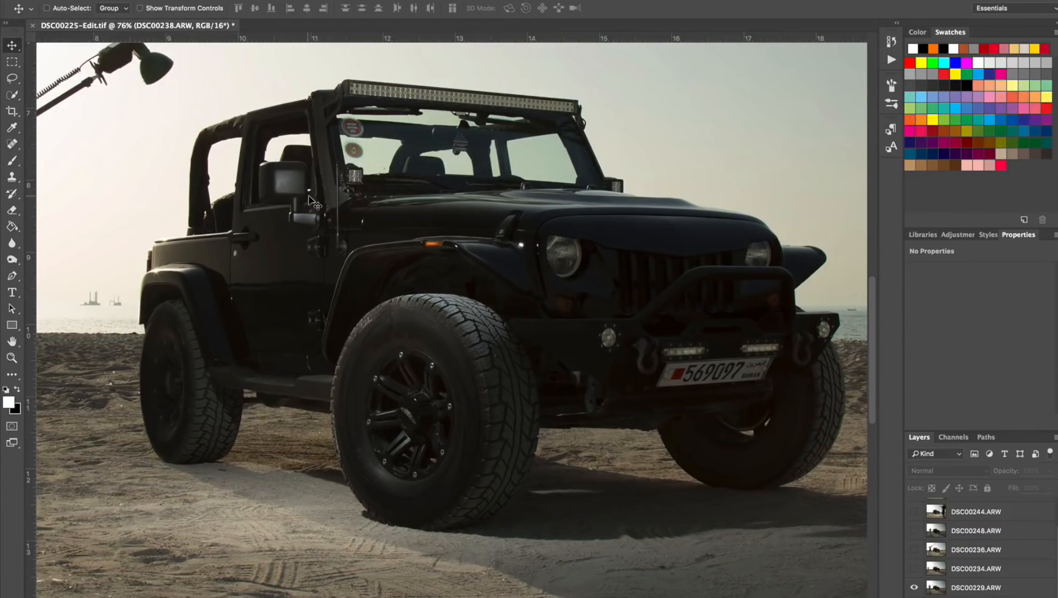
left_click(915, 588)
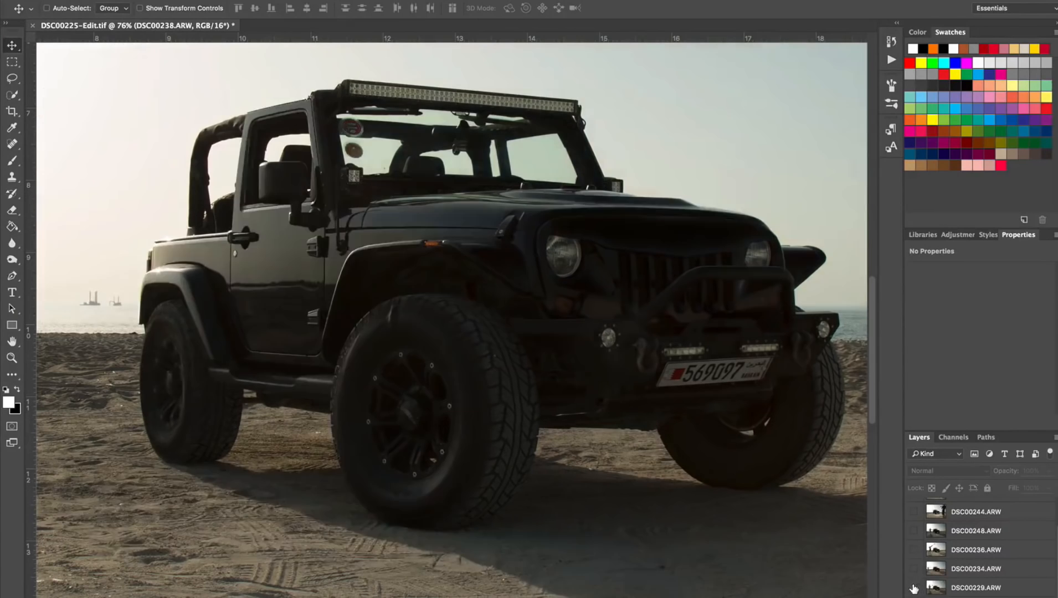
left_click(914, 588)
left_click(914, 587)
left_click(914, 587)
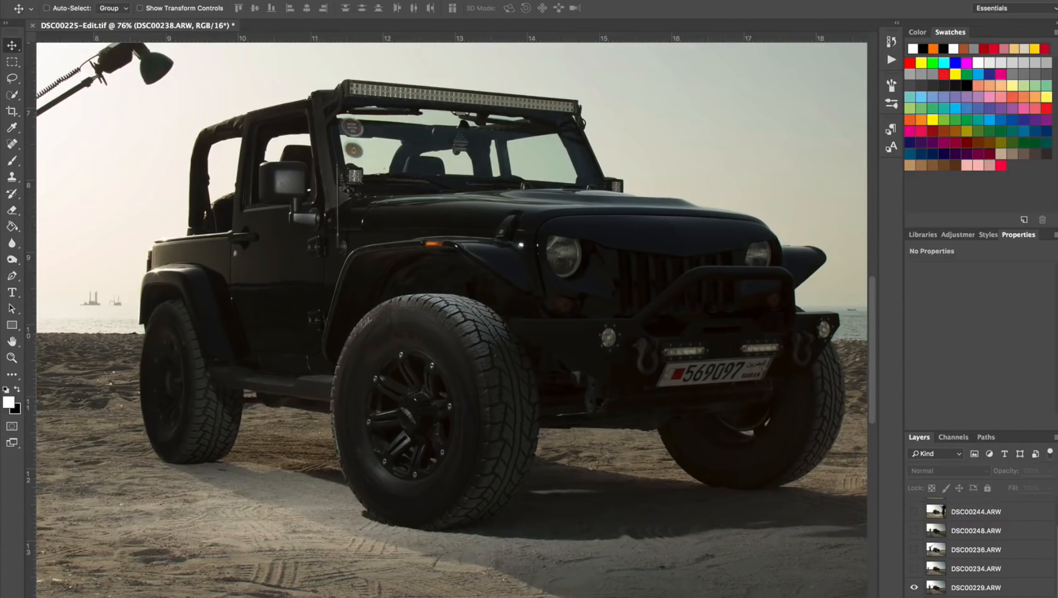
Add layer masks to DSC00238.ARW and DSC00229.ARW, and invert the DSC00229.ARW mask to black.
left_click(969, 596)
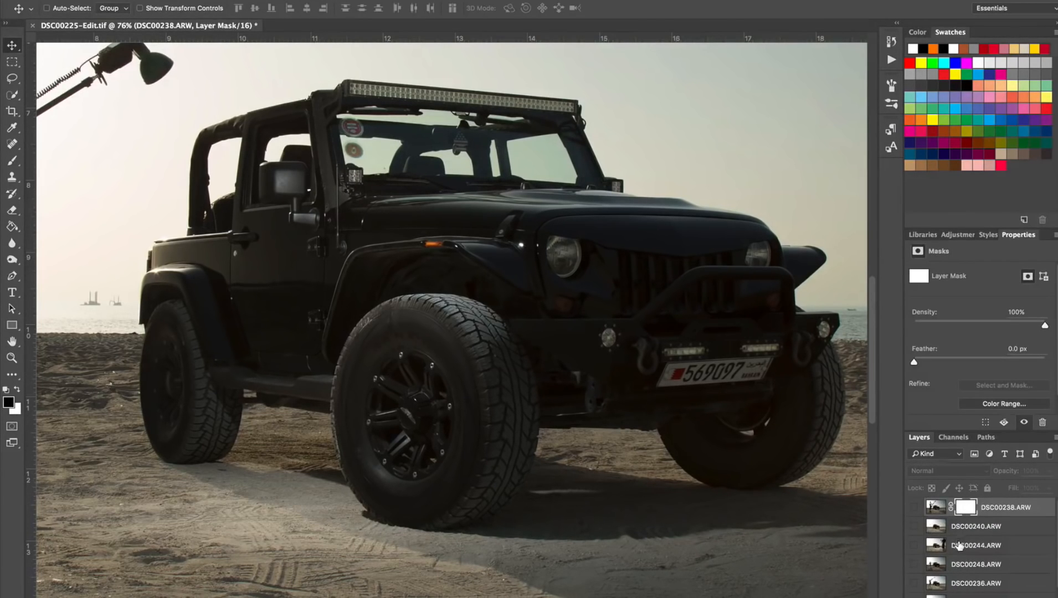
scroll(960, 556, "down", 2)
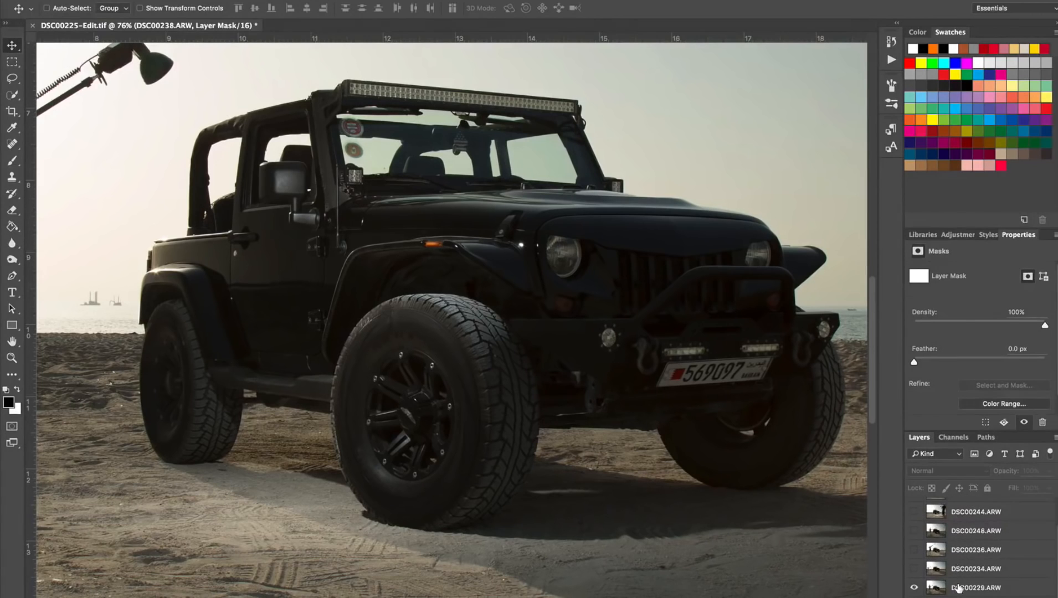
left_click(958, 588)
left_click(968, 596)
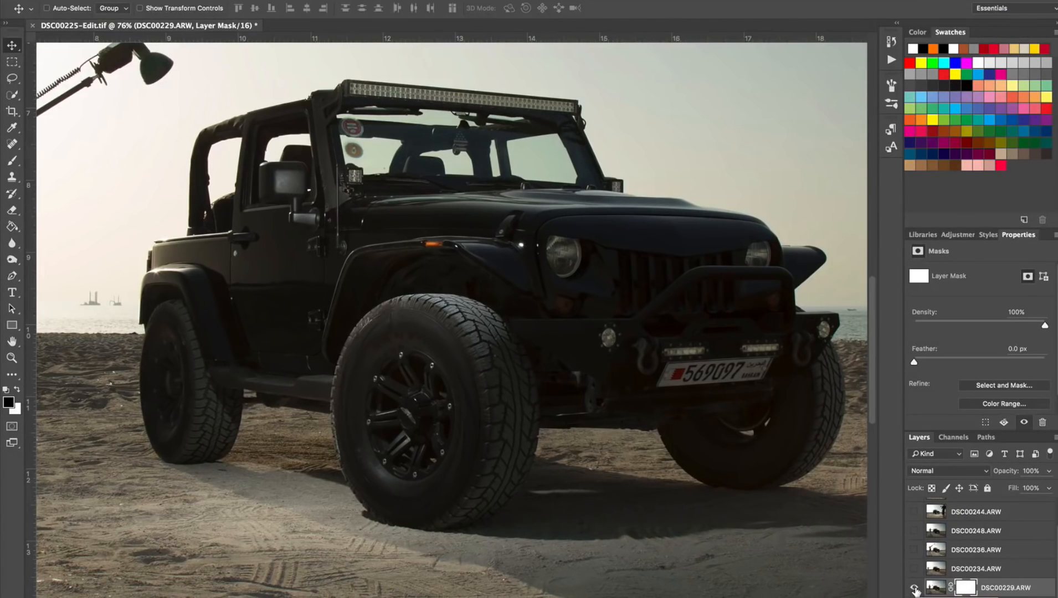
key("ctrl+i")
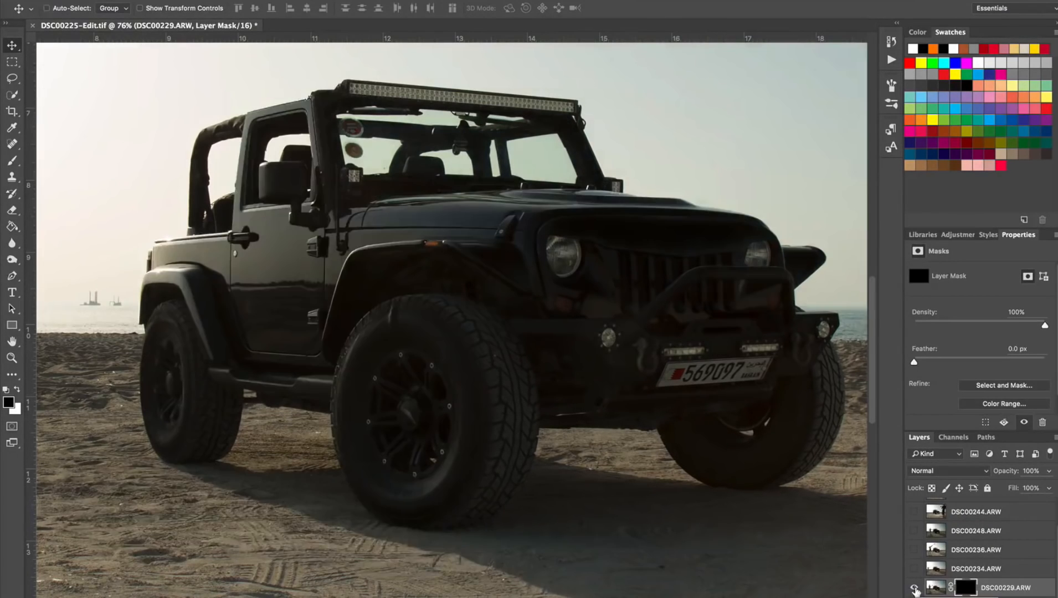
Set up the Brush tool with a 290 px size, white foreground color and 70% flow.
key("b")
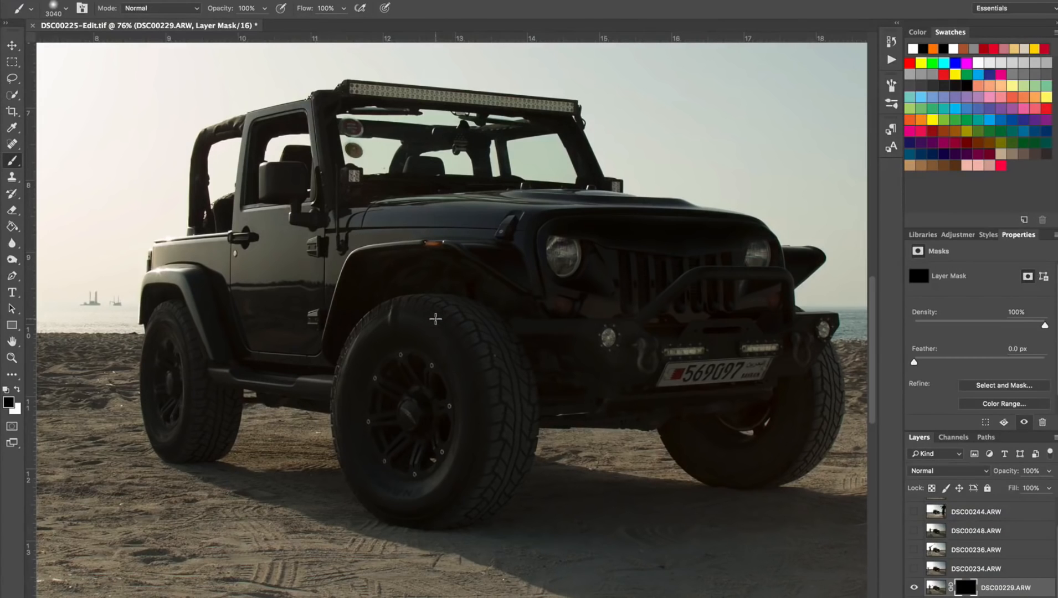
mouse_move(435, 333)
left_mouse_down()
mouse_move(470, 325)
mouse_move(340, 333)
left_mouse_up()
mouse_move(479, 382)
left_mouse_down()
mouse_move(280, 366)
mouse_move(447, 381)
left_mouse_up()
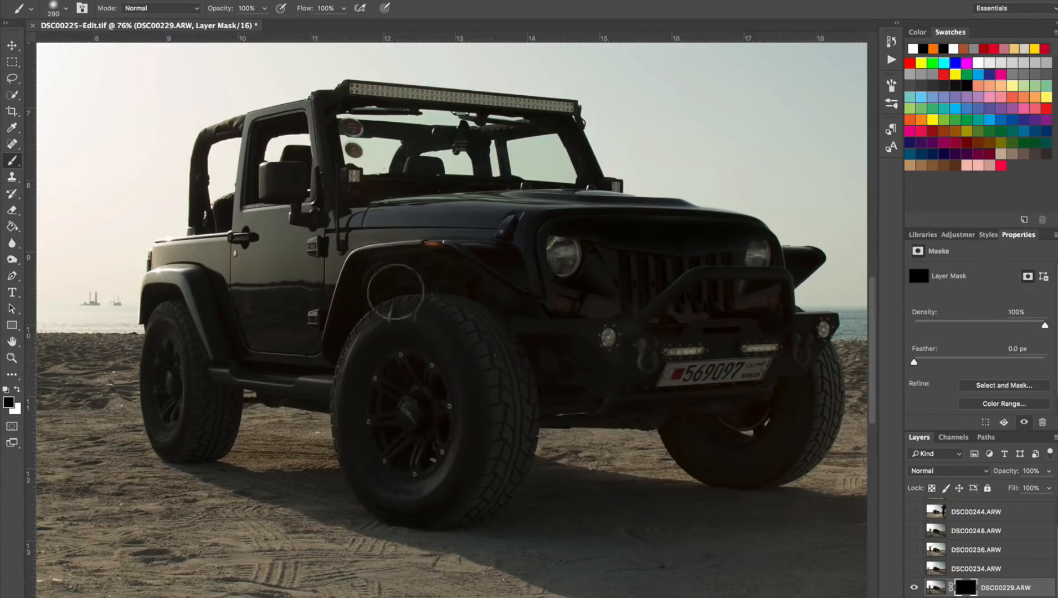
key("x")
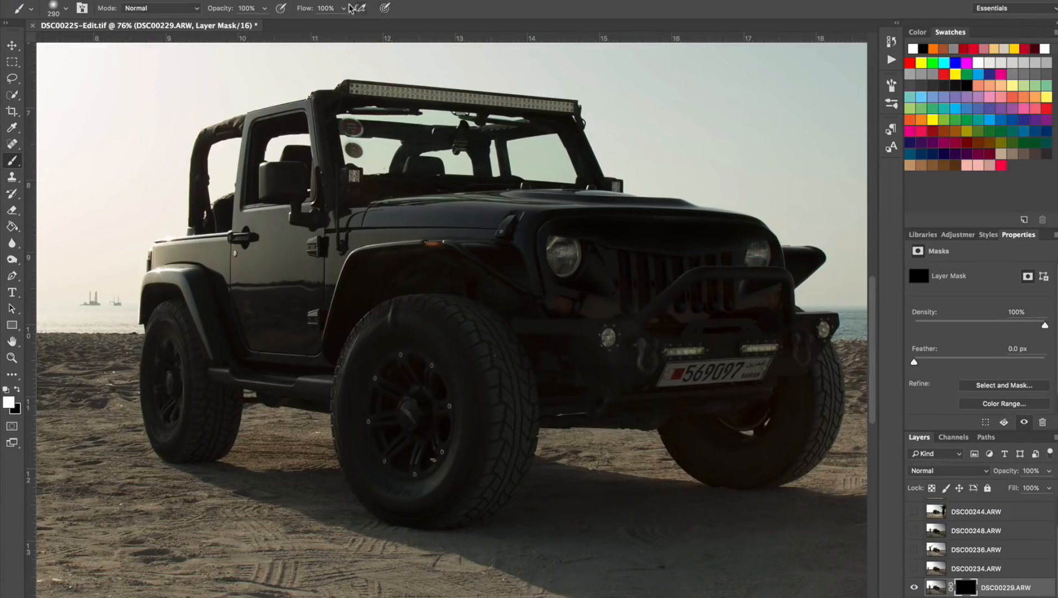
left_click(342, 10)
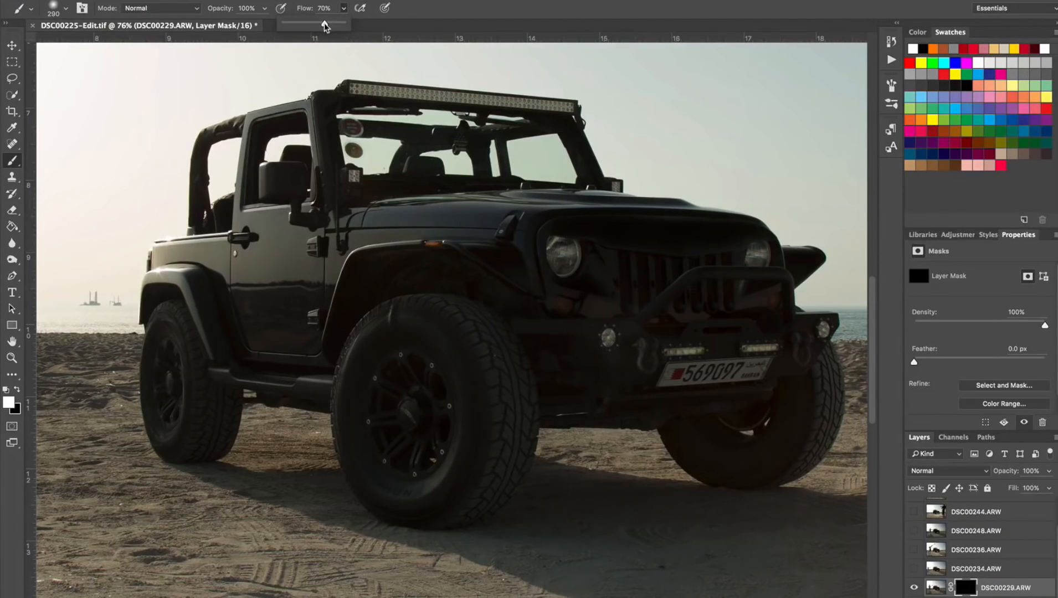
left_click(454, 15)
Paint white on the DSC00229.ARW mask to reveal the lit rim, sidewall and upper tread of the front wheel.
mouse_move(432, 399)
left_mouse_down()
mouse_move(435, 406)
mouse_move(432, 374)
mouse_move(461, 338)
mouse_move(424, 325)
mouse_move(382, 362)
left_mouse_up()
mouse_move(357, 409)
left_mouse_down()
mouse_move(369, 462)
mouse_move(388, 477)
left_mouse_up()
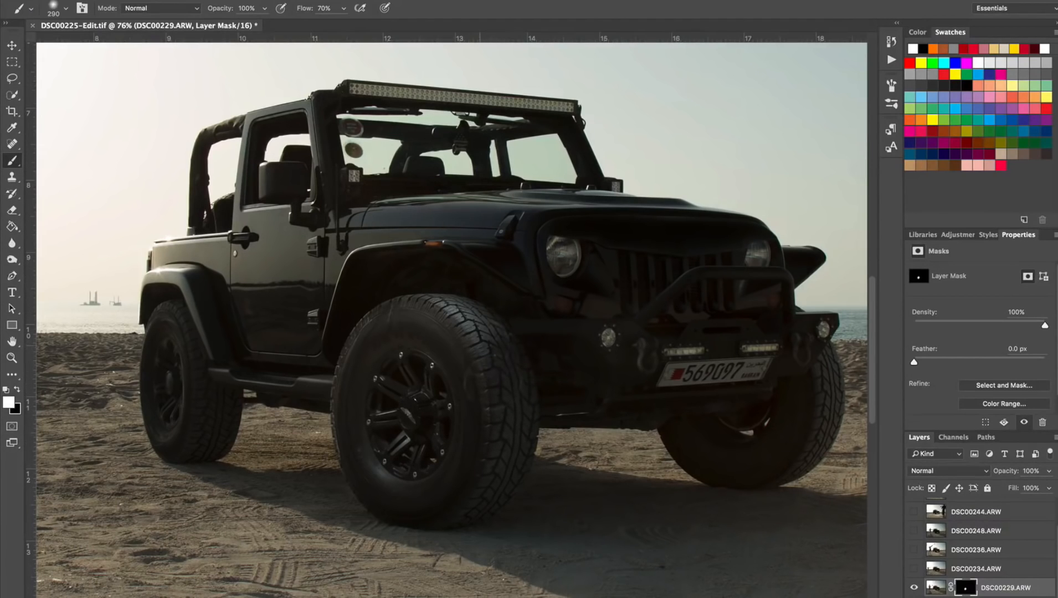
left_click_drag(493, 310, 439, 299)
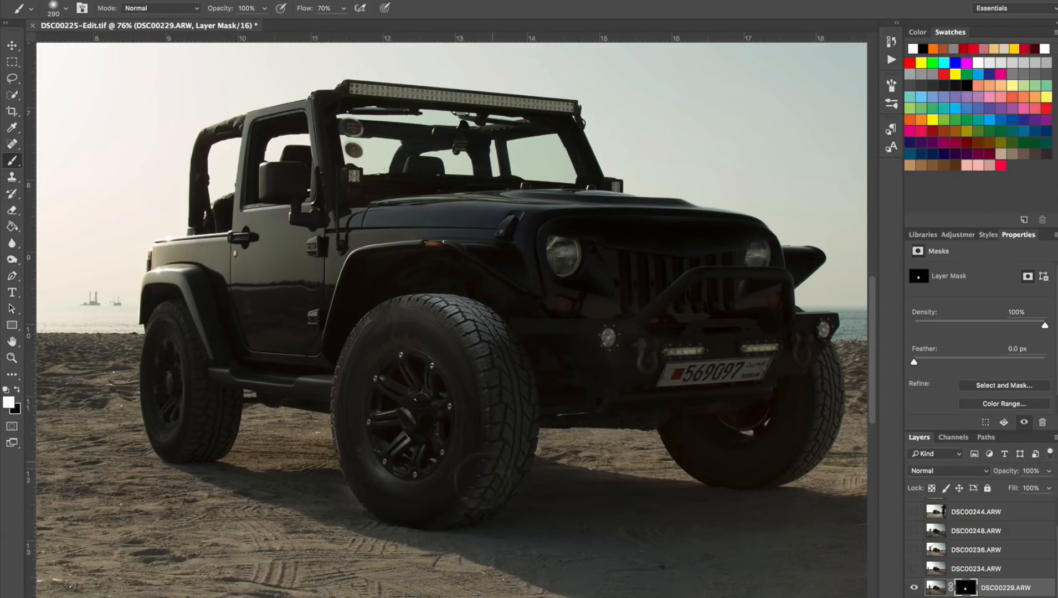
Refine the mask along the front tire's lower edge with a 93 px brush, painting black to remove light spill on the sand.
left_click_drag(421, 402, 396, 401)
scroll(449, 332, "up", 3)
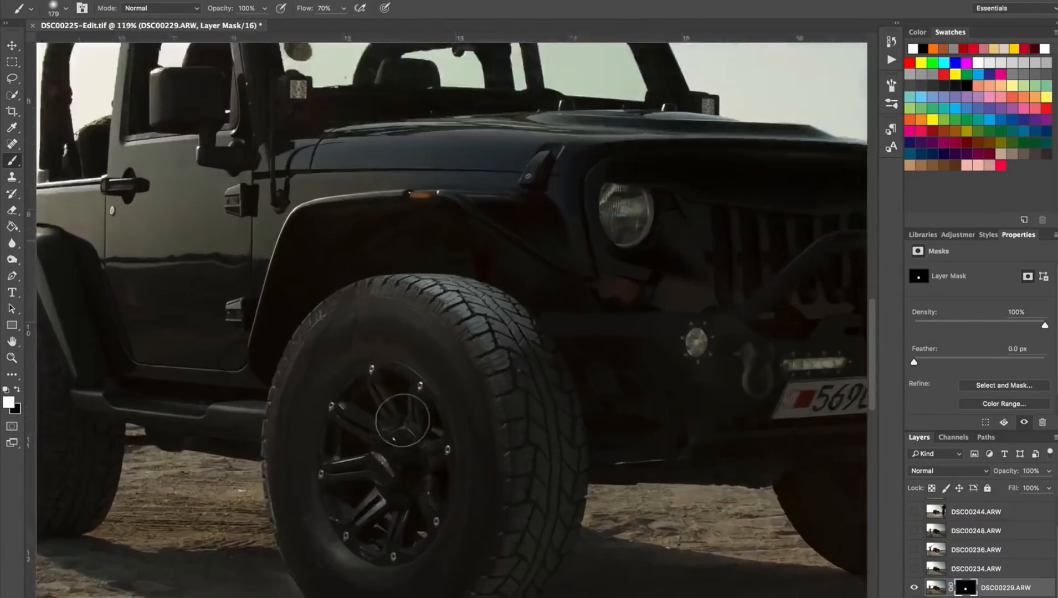
scroll(402, 420, "down", 5)
scroll(386, 338, "up", 3)
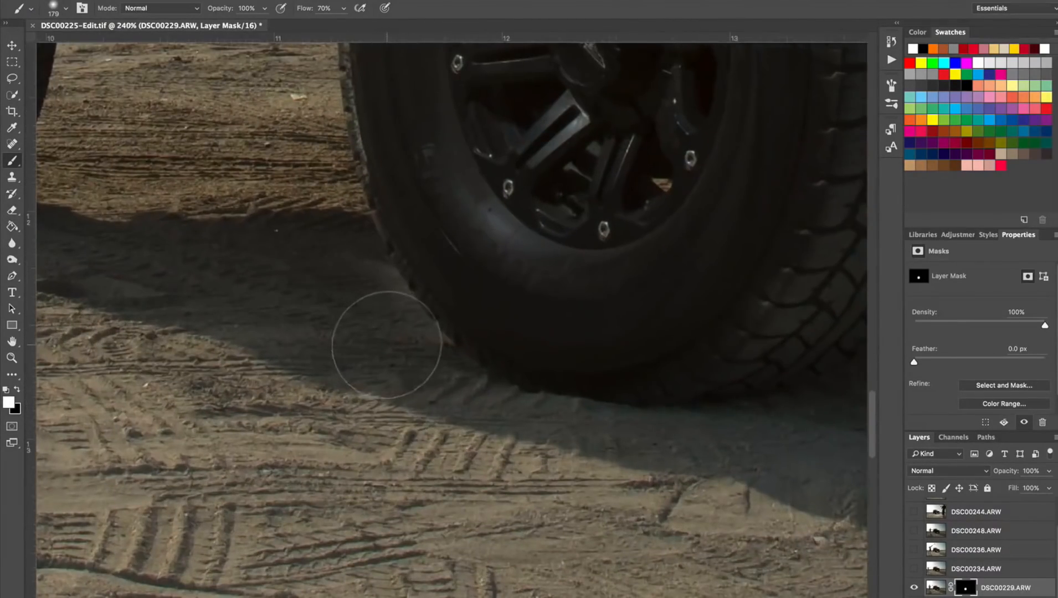
left_click_drag(385, 355, 382, 360)
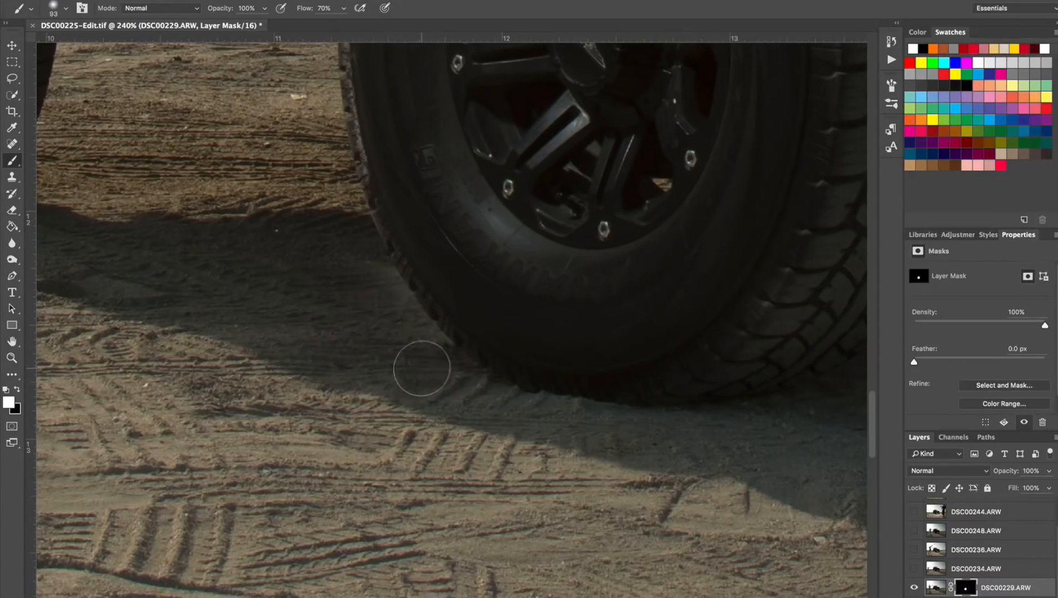
key("x")
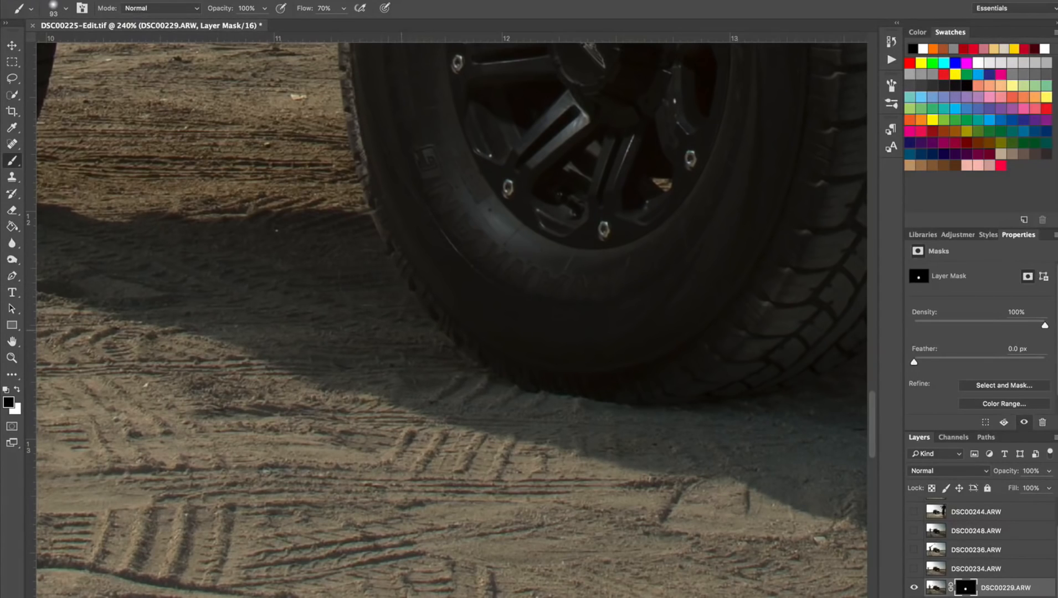
scroll(381, 329, "down", 6)
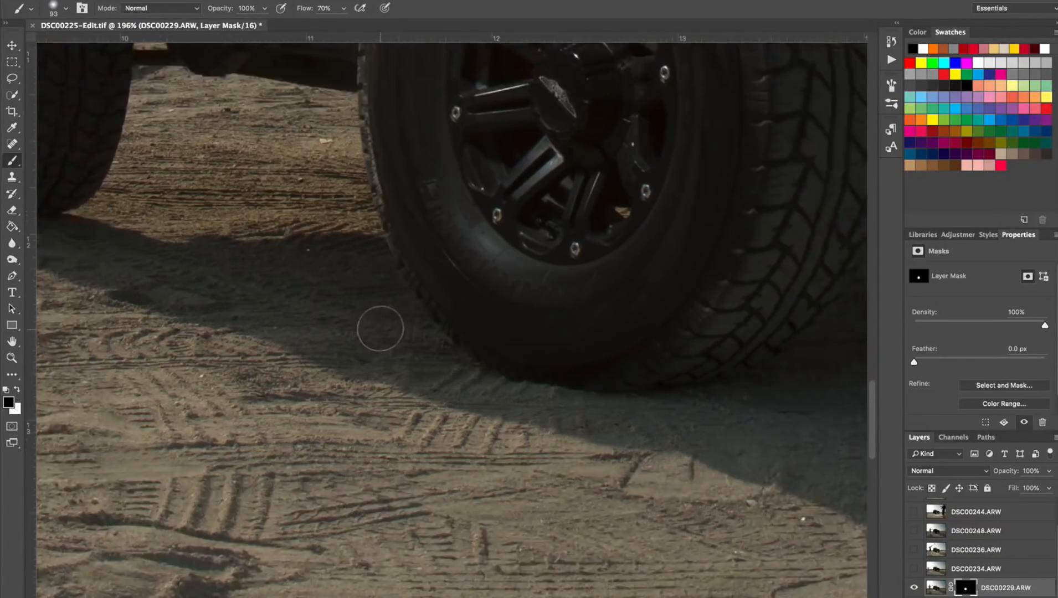
scroll(398, 319, "down", 3)
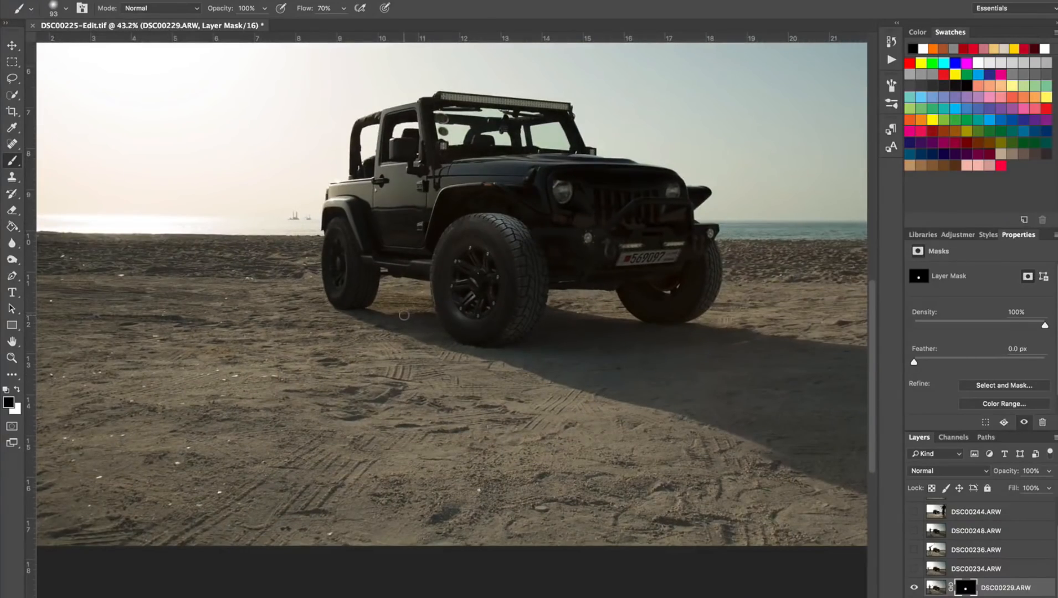
Paint white on the mask to reveal the lit front fender above the wheel, and clean up its edge with black.
scroll(552, 290, "up", 5)
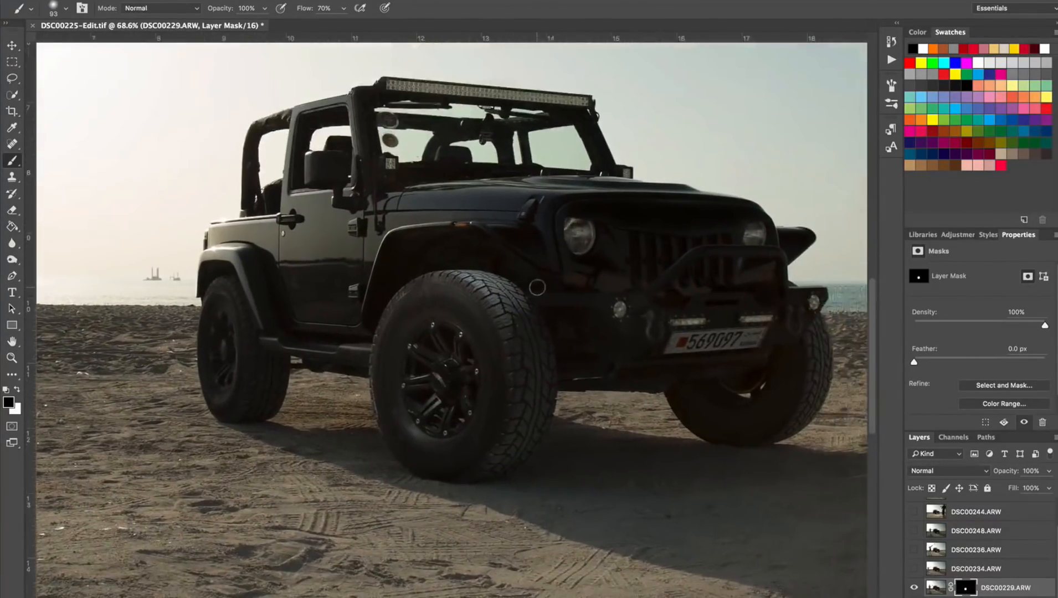
scroll(536, 286, "up", 3)
scroll(548, 289, "up", 1)
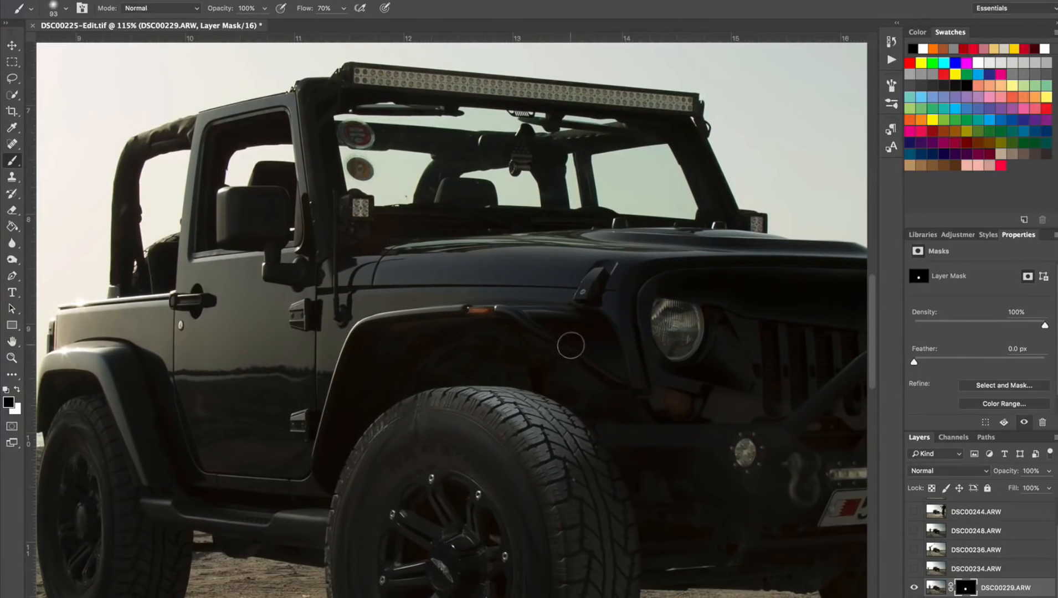
key("x")
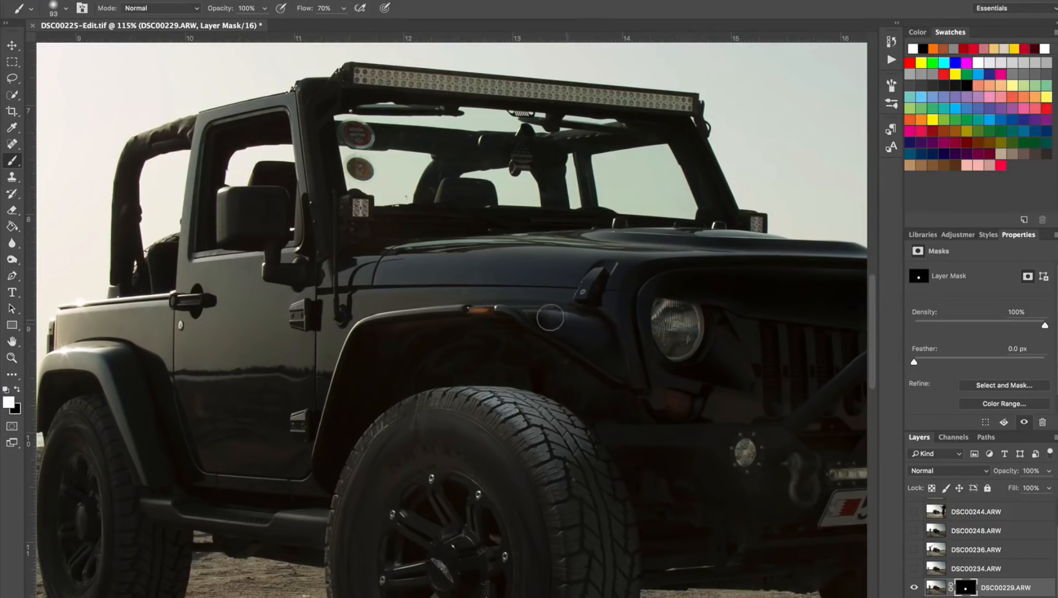
mouse_move(531, 318)
left_mouse_down()
mouse_move(602, 360)
mouse_move(562, 324)
mouse_move(506, 311)
mouse_move(568, 335)
left_mouse_up()
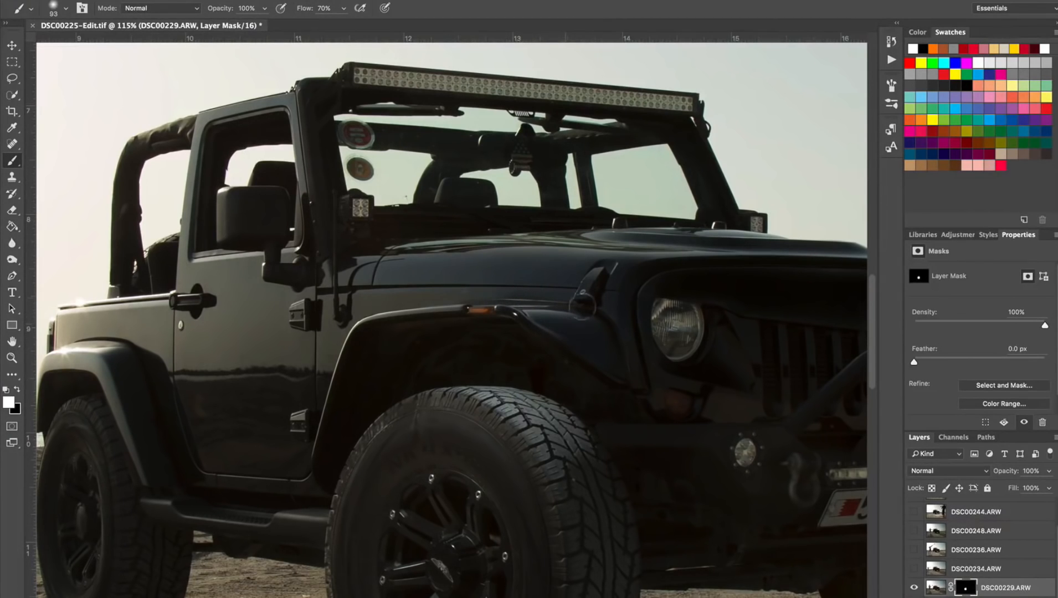
key("x")
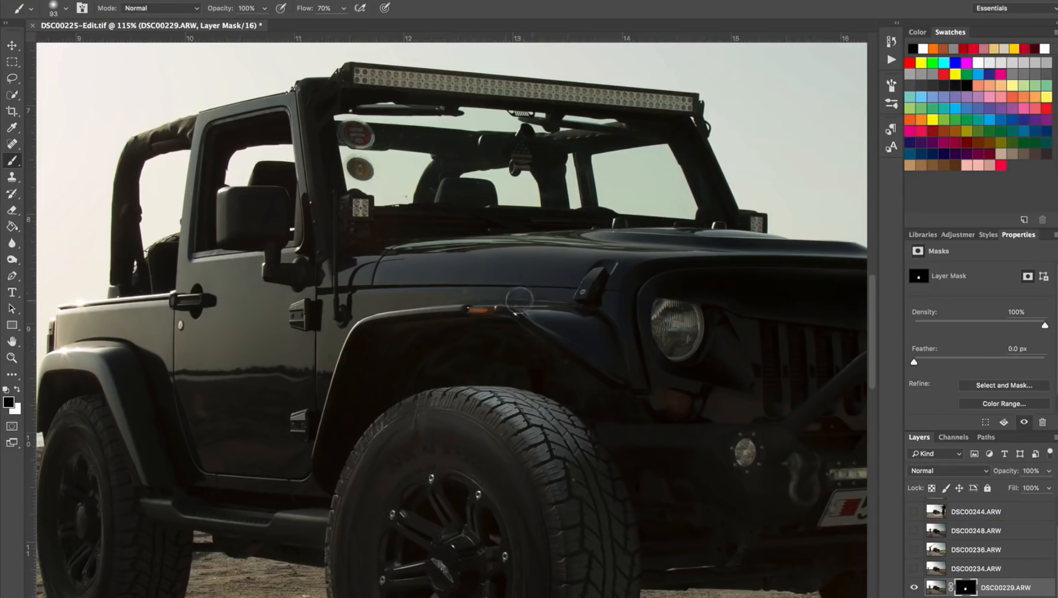
scroll(521, 349, "down", 3)
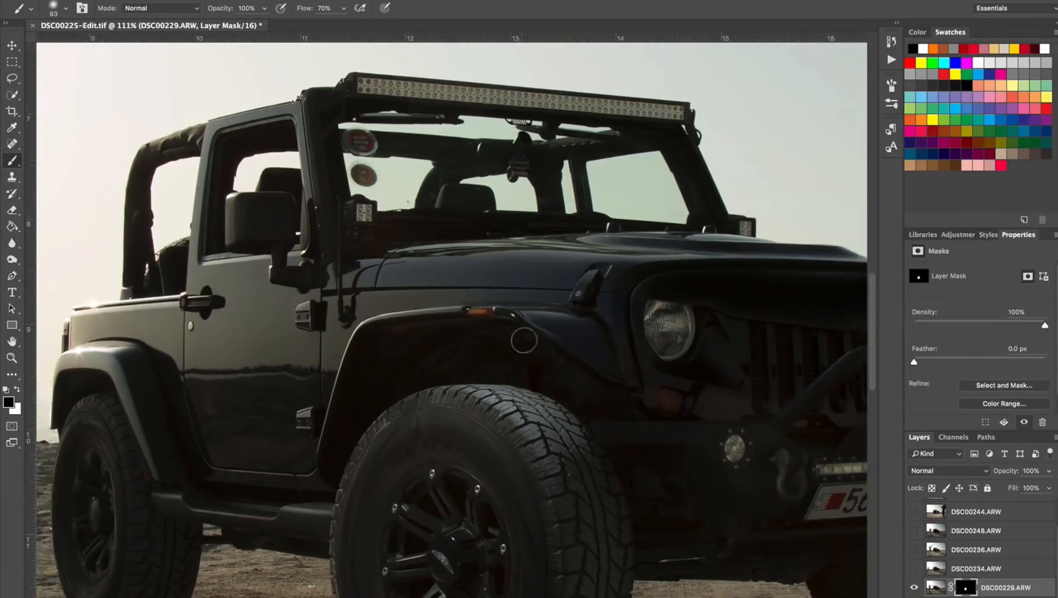
scroll(535, 333, "up", 4)
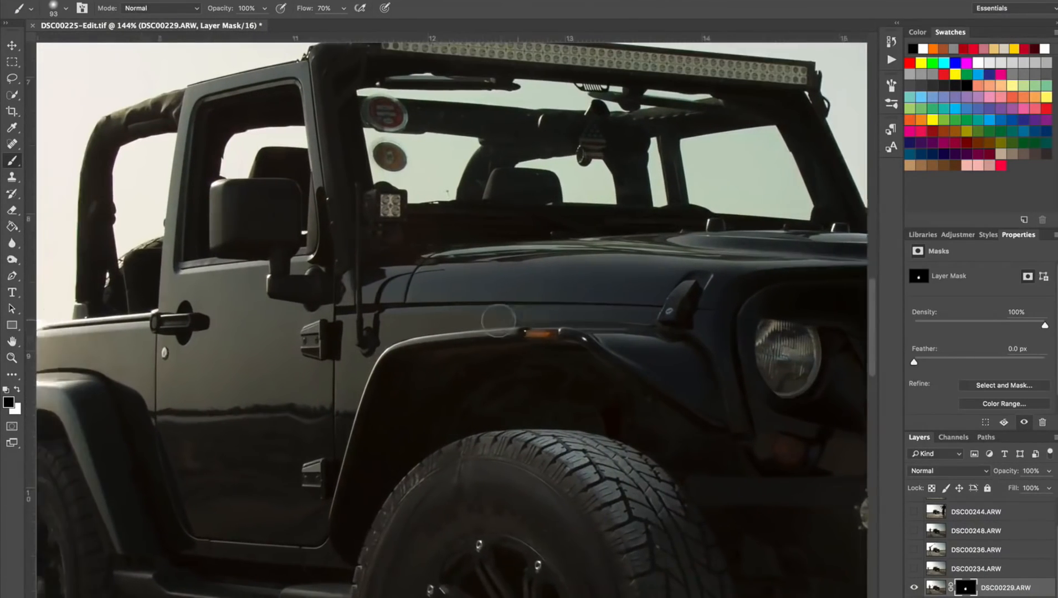
Paint white on the mask with a smaller brush to reveal the light on the side mirror and its mounting arm.
scroll(443, 151, "up", 2)
scroll(443, 151, "left", 2)
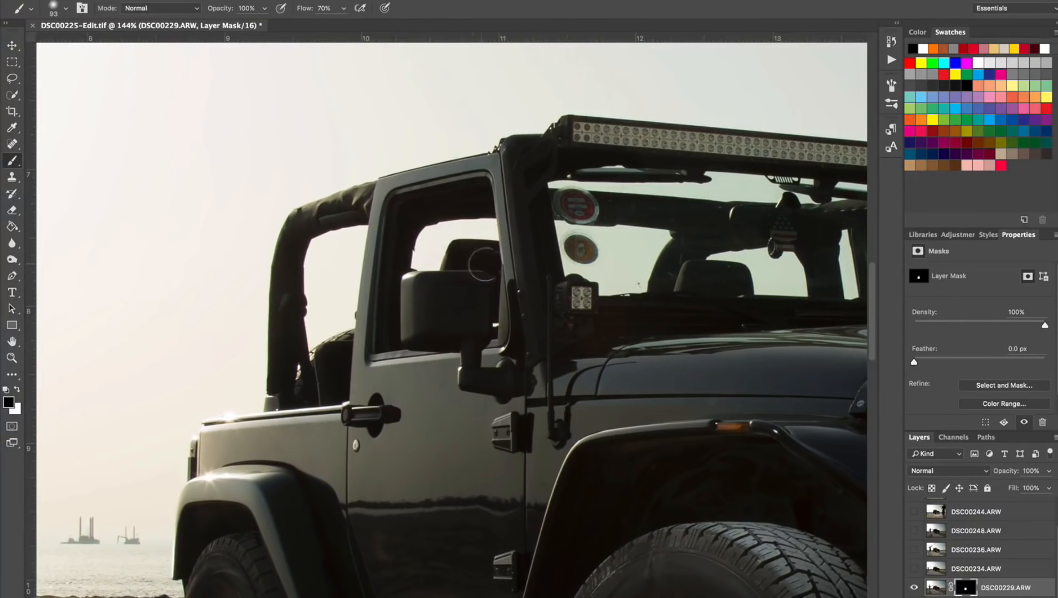
key("x")
mouse_move(449, 302)
left_mouse_down()
mouse_move(443, 313)
mouse_move(427, 293)
mouse_move(416, 309)
mouse_move(465, 319)
mouse_move(463, 293)
mouse_move(466, 330)
mouse_move(459, 310)
mouse_move(433, 311)
left_mouse_up()
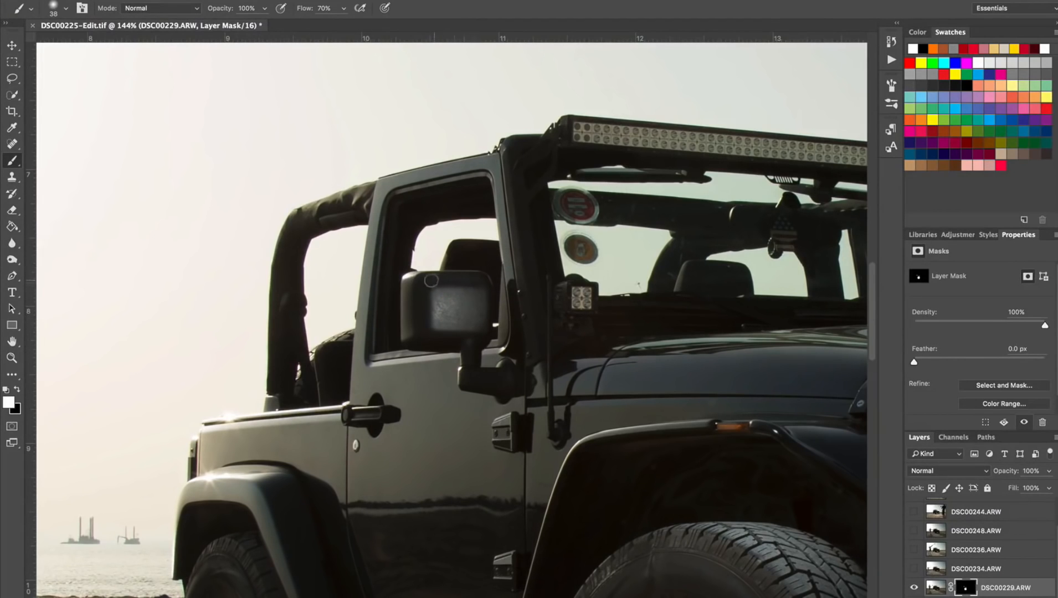
mouse_move(461, 333)
left_mouse_down()
mouse_move(483, 380)
mouse_move(501, 382)
mouse_move(504, 369)
mouse_move(501, 395)
mouse_move(509, 377)
mouse_move(505, 367)
mouse_move(486, 379)
left_mouse_up()
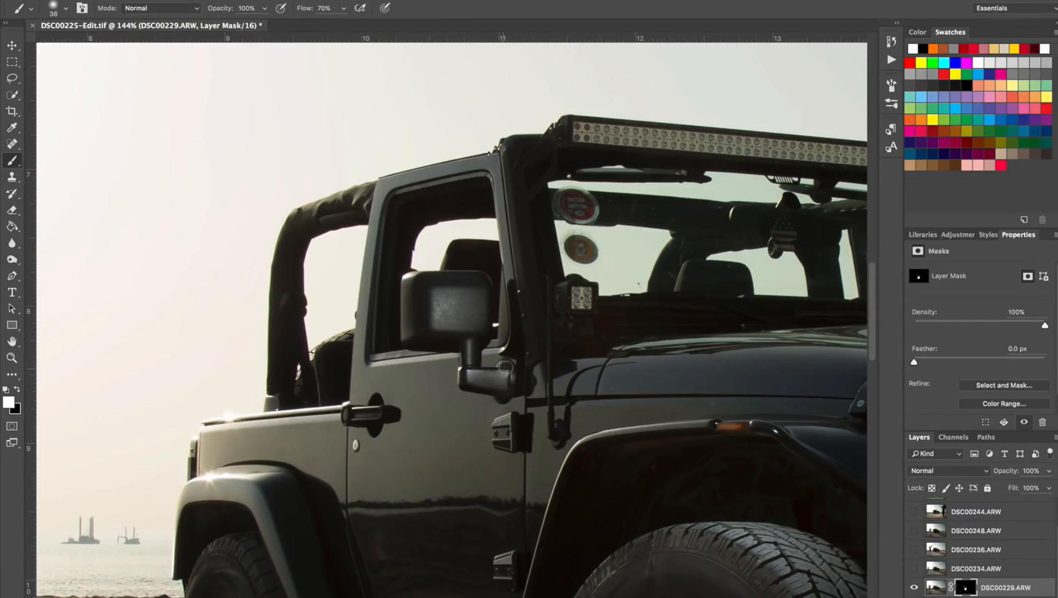
Set the brush flow to 58% and paint white on the DSC00229.ARW mask along the windshield pillar beside the side mirror.
left_click(343, 9)
left_click(440, 12)
left_click_drag(544, 312, 533, 314)
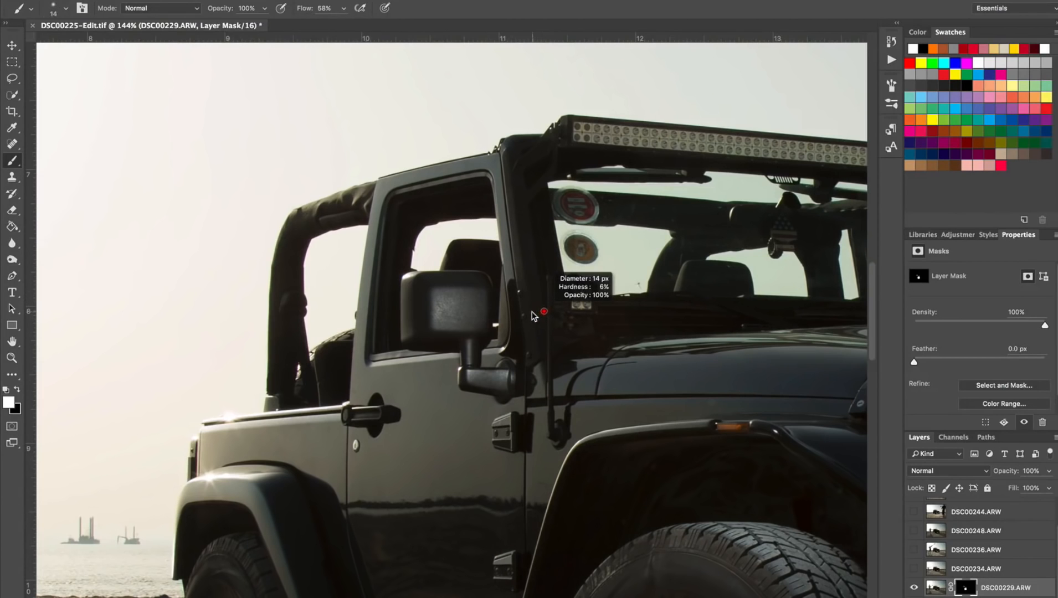
scroll(549, 314, "up", 3)
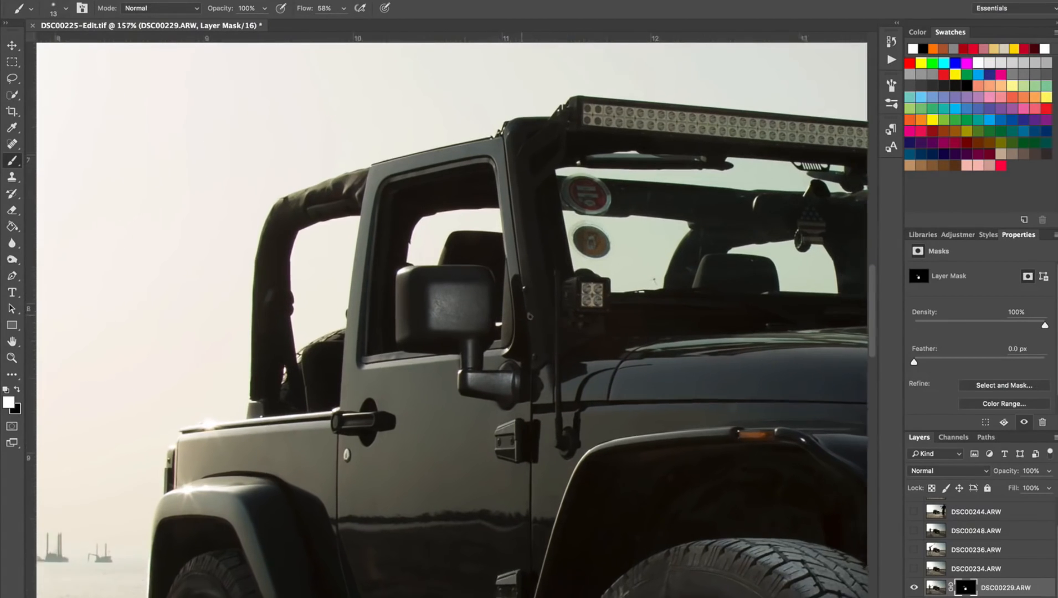
scroll(579, 315, "right", 5)
scroll(582, 315, "right", 2)
key("r")
mouse_move(235, 247)
left_mouse_down()
mouse_move(256, 206)
mouse_move(315, 142)
left_mouse_up()
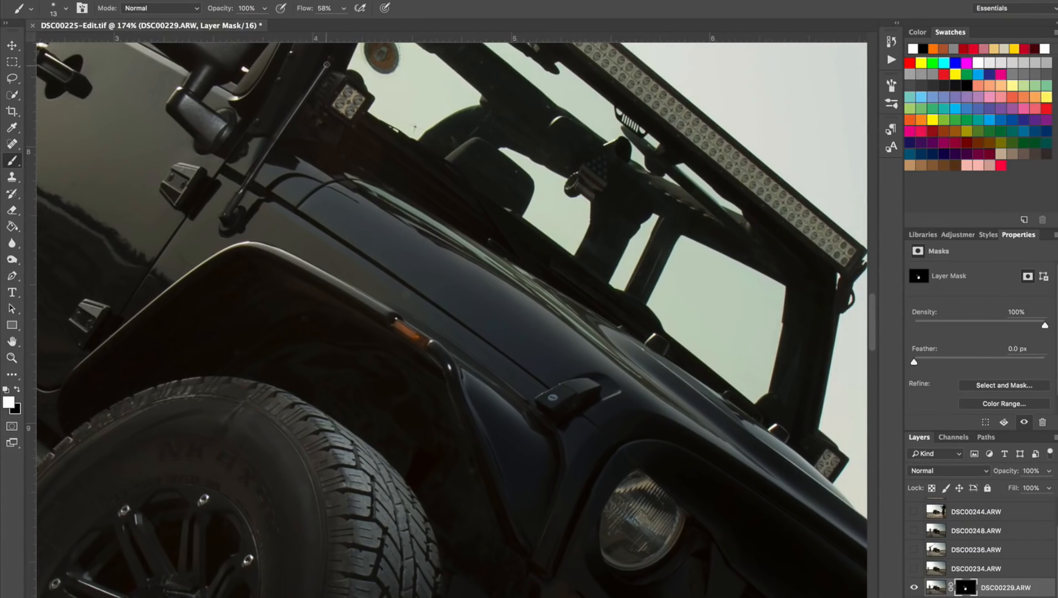
scroll(452, 320, "up", 3)
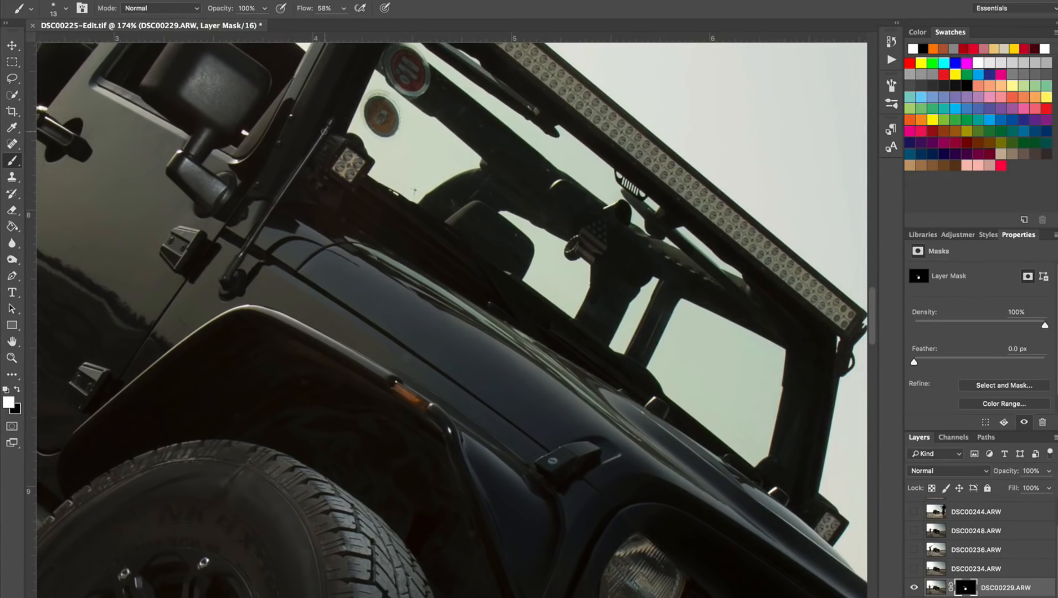
scroll(452, 320, "up", 5)
scroll(315, 118, "down", 4)
scroll(315, 118, "right", 3)
scroll(315, 118, "up", 1)
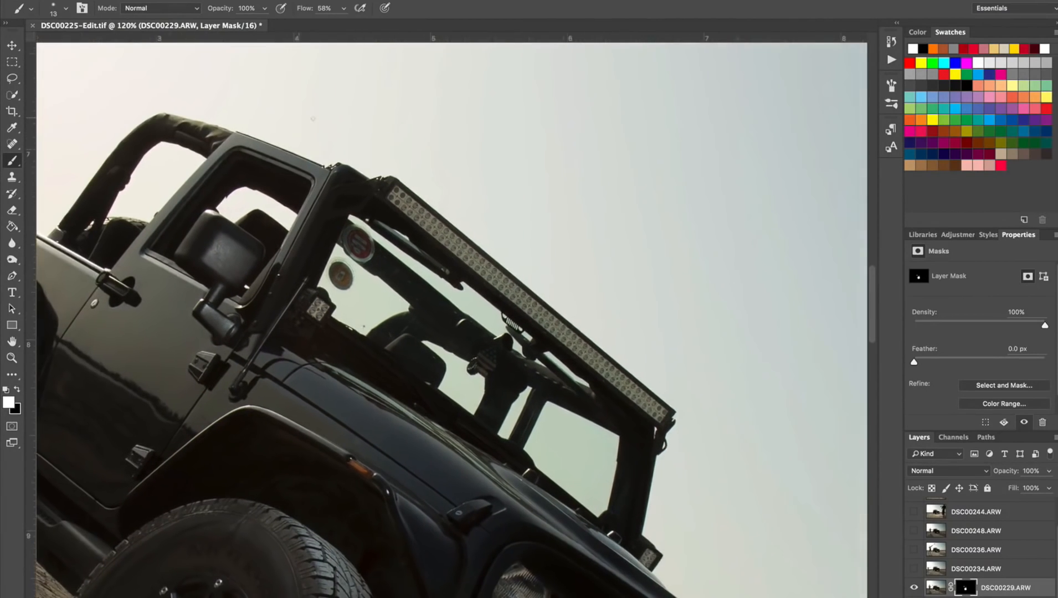
scroll(310, 130, "up", 4)
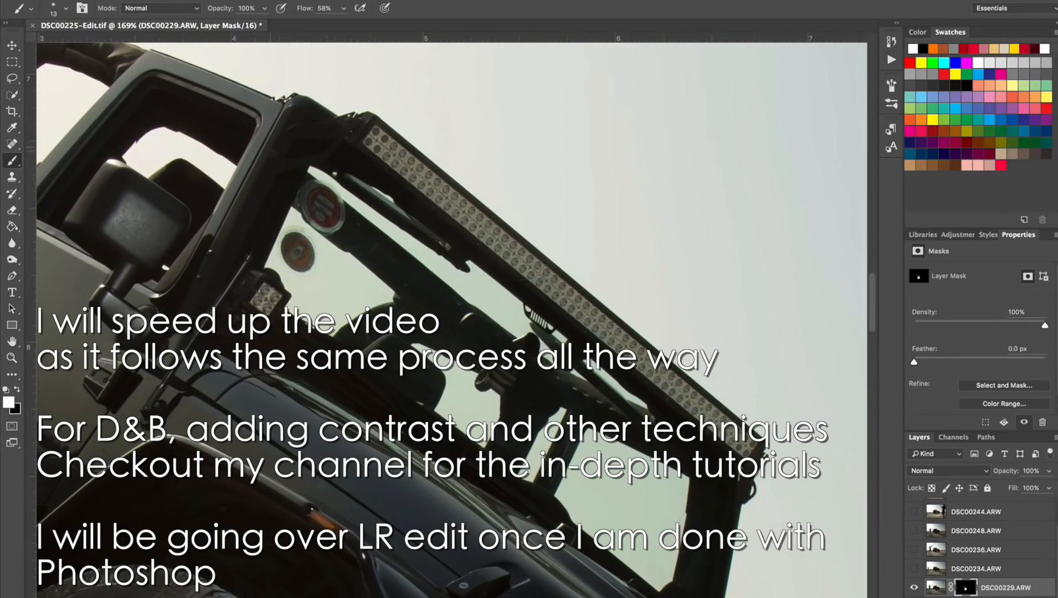
left_click_drag(245, 197, 311, 175)
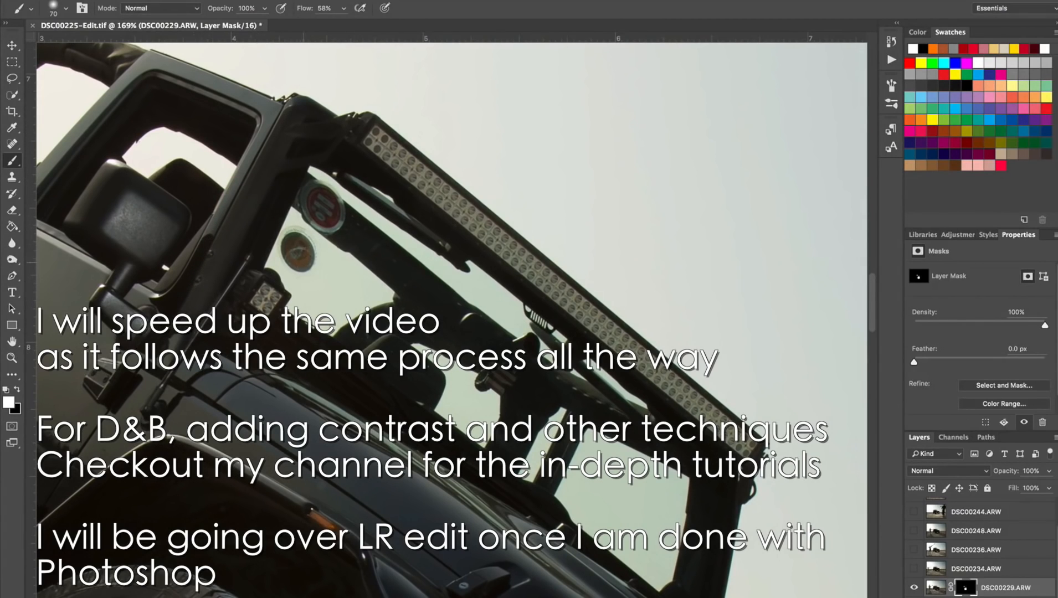
left_click_drag(213, 289, 194, 300)
left_click_drag(197, 309, 195, 309)
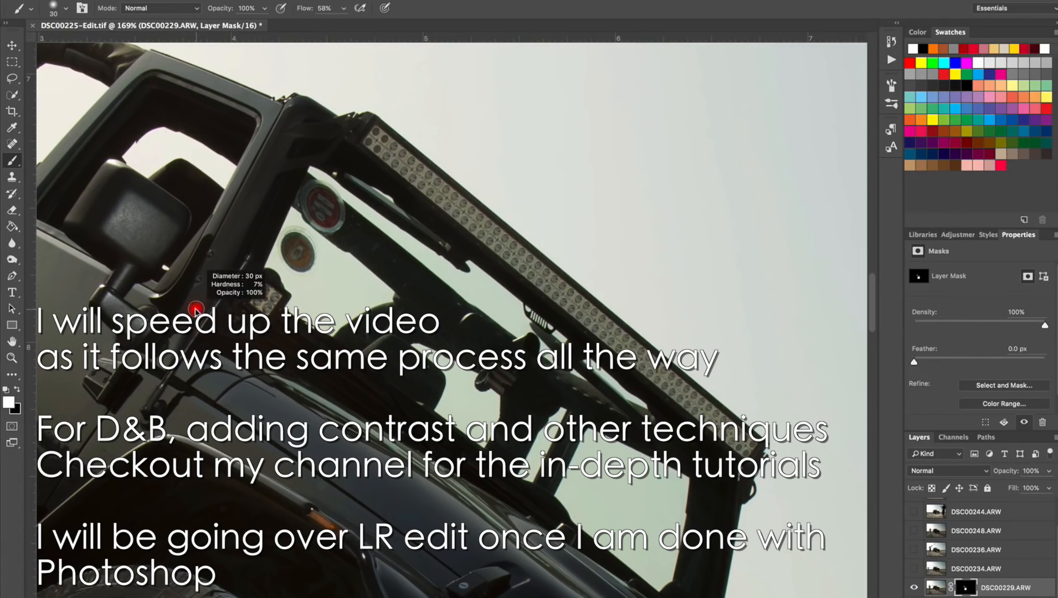
Straighten the rotated canvas, show the DSC00234.ARW layer and hide its content behind a black mask.
scroll(292, 221, "down", 3)
key("r")
left_click_drag(275, 233, 262, 271)
scroll(278, 228, "down", 1)
key("r")
left_click_drag(274, 228, 254, 287)
scroll(271, 227, "down", 3)
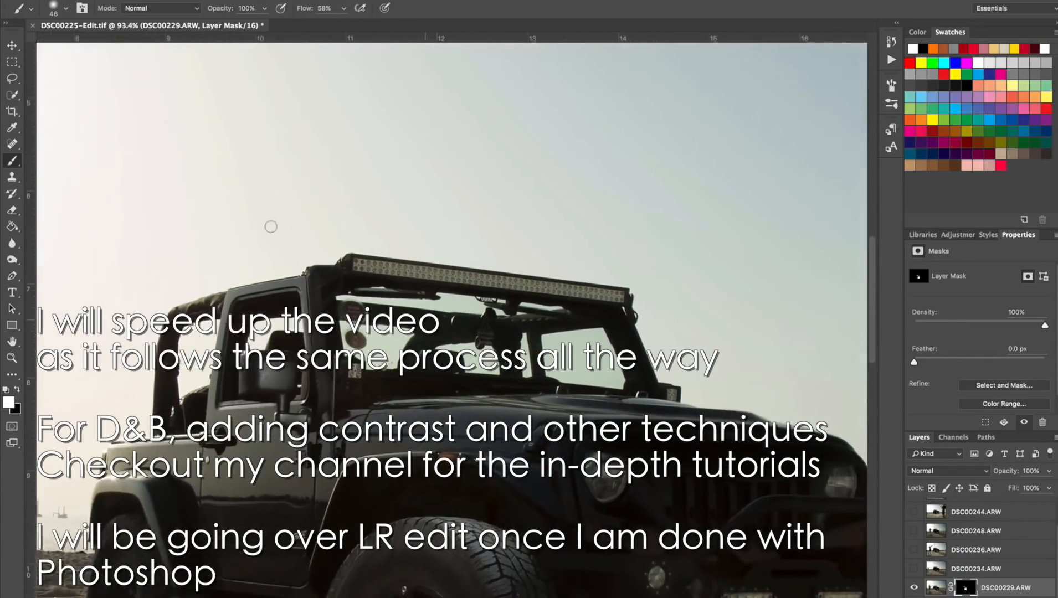
scroll(456, 349, "up", 4)
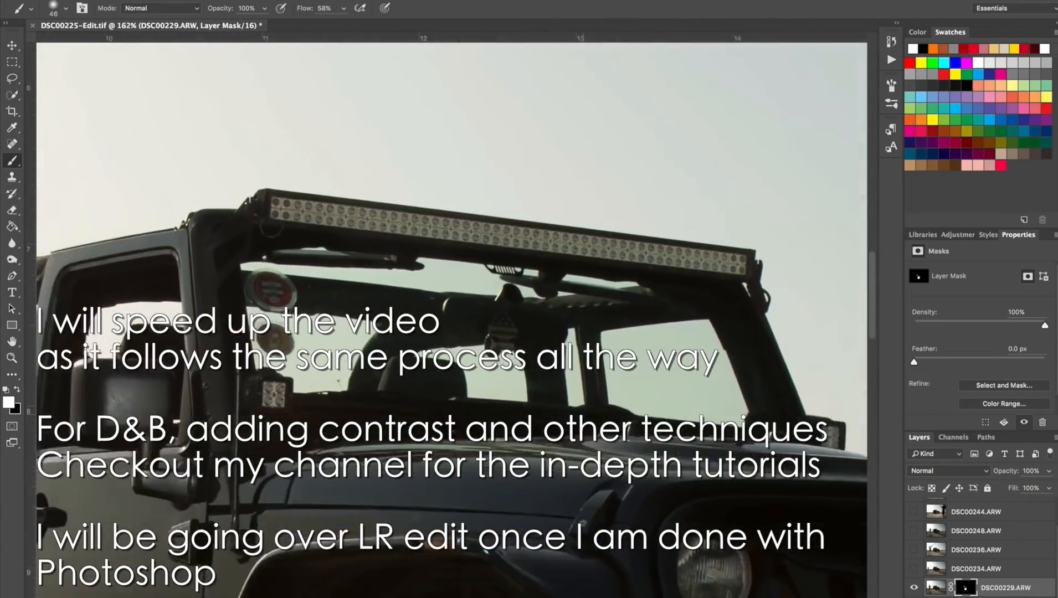
scroll(446, 340, "down", 10)
left_click(913, 569)
left_click(913, 569)
left_click(913, 569)
scroll(228, 498, "up", 10)
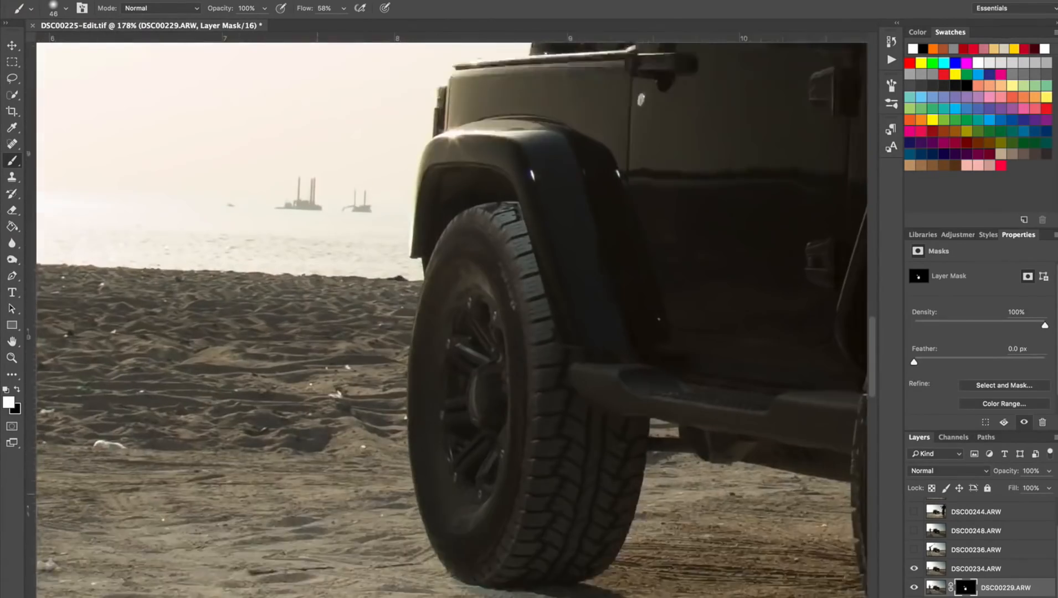
scroll(454, 587, "up", 2)
left_click(996, 569)
left_click(965, 597)
key("super+i")
Paint white on the DSC00234.ARW mask to reveal the lit rim and tread of the rear wheel.
left_click(532, 225, "alt")
key("d")
left_click(449, 326, "alt+super")
key("super+z")
left_click_drag(497, 342, 526, 345)
left_click_drag(487, 314, 545, 293)
left_click_drag(493, 327, 498, 465)
left_click_drag(607, 438, 573, 435)
left_click_drag(471, 539, 526, 539)
left_click_drag(484, 157, 501, 117)
scroll(566, 297, "down", 8)
left_click(967, 572, "shift")
left_click(967, 572, "shift")
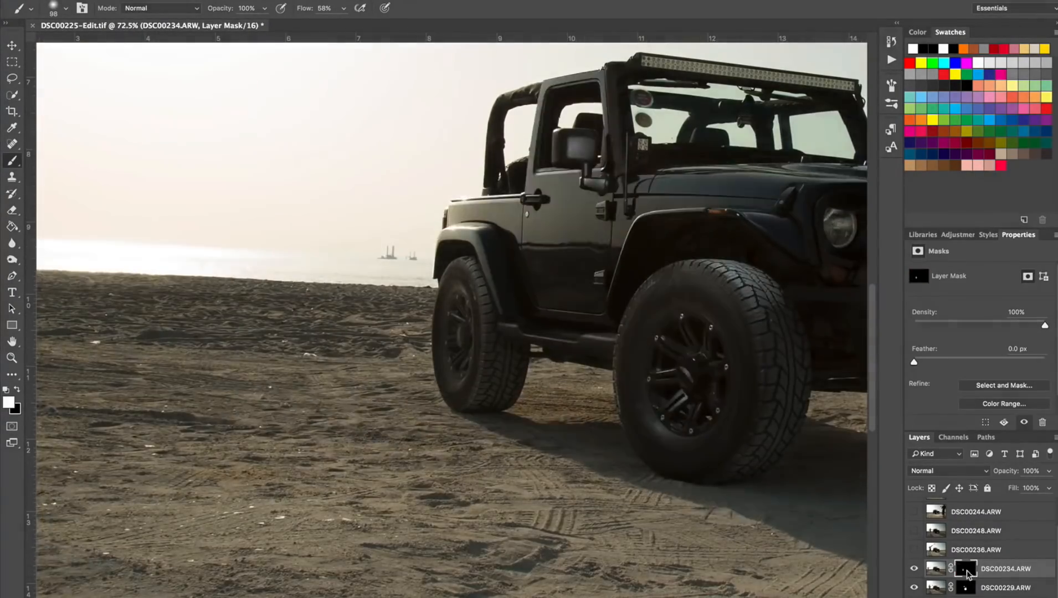
Show the DSC00236.ARW layer and hide its content behind a black mask.
left_click(914, 549)
left_click(913, 549)
left_click(914, 549)
scroll(703, 299, "up", 4)
scroll(703, 299, "down", 4)
left_click(962, 550)
left_click(967, 597)
key("super+i")
Set the brush flow to 38% and paint white on the DSC00236.ARW mask with a larger brush around the front tire.
left_click_drag(343, 8, 335, 26)
mouse_move(415, 434)
left_mouse_down()
mouse_move(437, 428)
mouse_move(434, 453)
left_mouse_up()
key("super+z")
key("]")
key("]")
key("]")
key("]")
left_click_drag(429, 410, 436, 449)
scroll(460, 545, "down", 3)
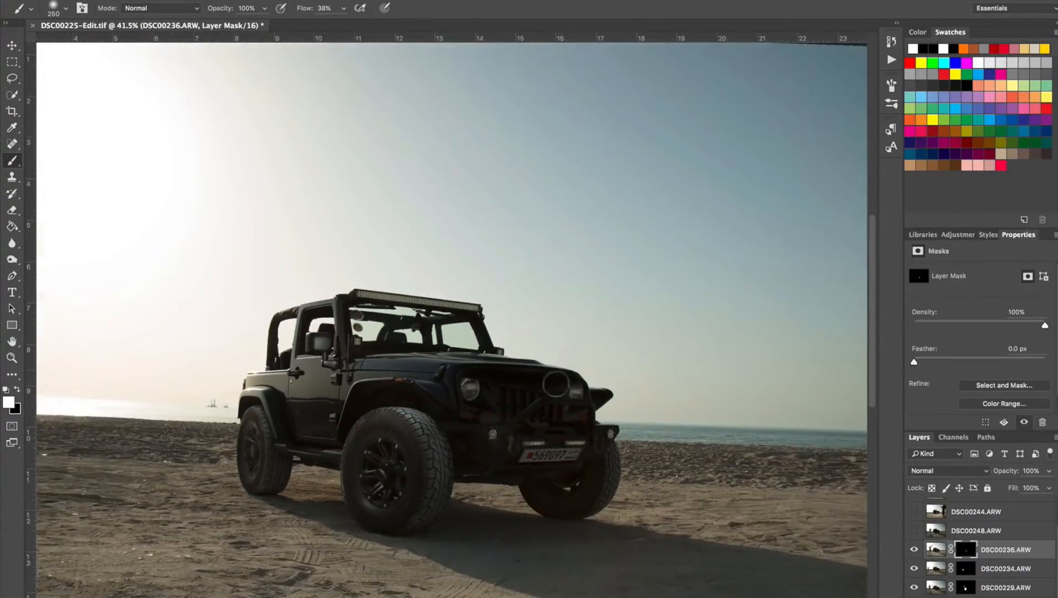
Extend the white painting on the DSC00236.ARW mask across the Jeep's front end.
scroll(556, 383, "up", 3)
scroll(555, 384, "down", 3)
scroll(556, 383, "up", 4)
left_click_drag(545, 310, 512, 311)
mouse_move(625, 319)
left_mouse_down()
mouse_move(279, 299)
mouse_move(310, 290)
mouse_move(501, 340)
mouse_move(262, 301)
left_mouse_up()
scroll(262, 301, "up", 3)
left_click_drag(428, 235, 375, 245)
key("x")
key("x")
key("super+0")
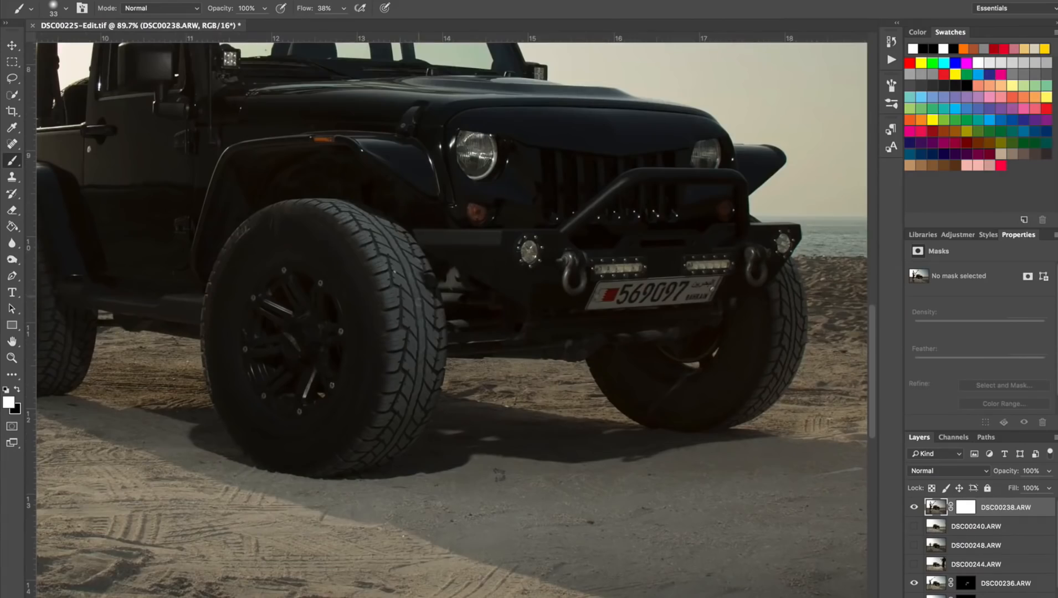
Move the DSC00238.ARW layer directly above DSC00236.ARW and invert its mask to black.
left_click(965, 507)
left_click_drag(967, 507, 965, 567)
key("super+i")
Paint white on the DSC00238.ARW mask with a small brush to reveal the light on the front tire's tread.
left_click_drag(394, 267, 413, 268)
left_click_drag(404, 267, 408, 268)
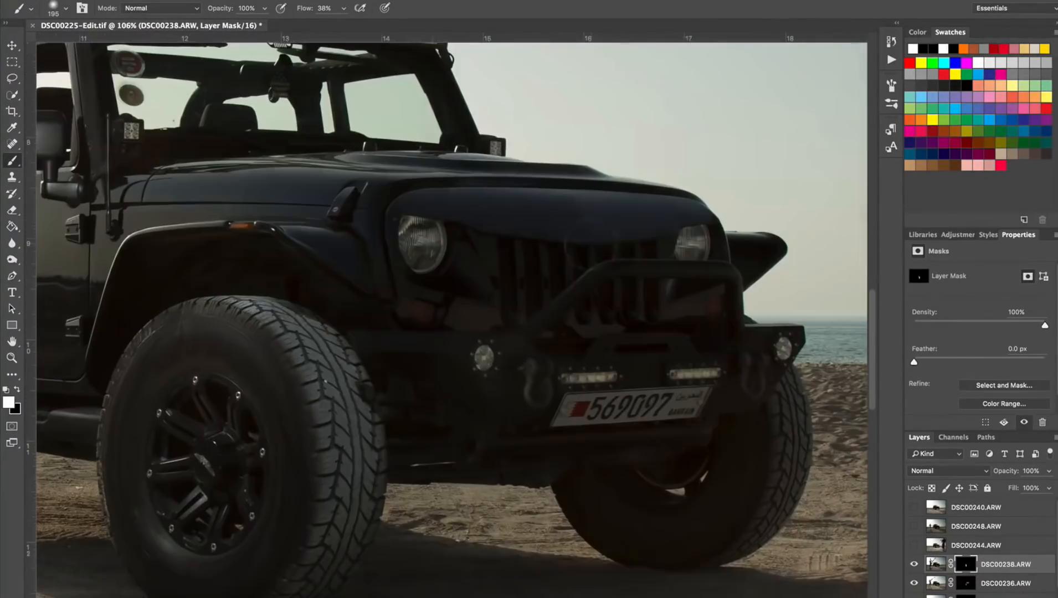
left_click_drag(532, 327, 611, 269)
scroll(477, 348, "down", 5)
key("x")
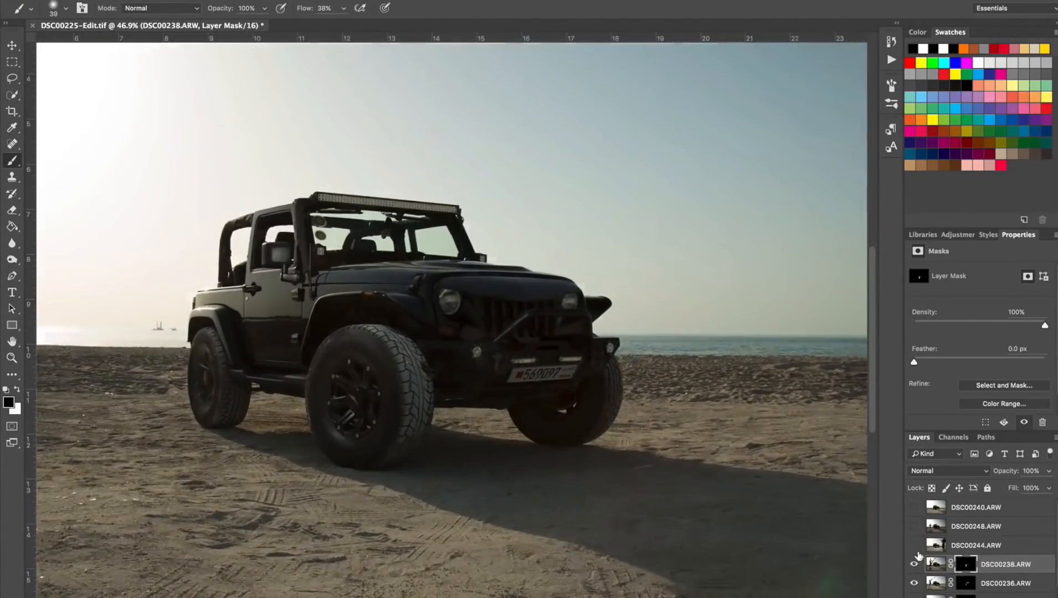
Show the DSC00244.ARW layer and hide its content behind a black mask.
left_click(914, 544)
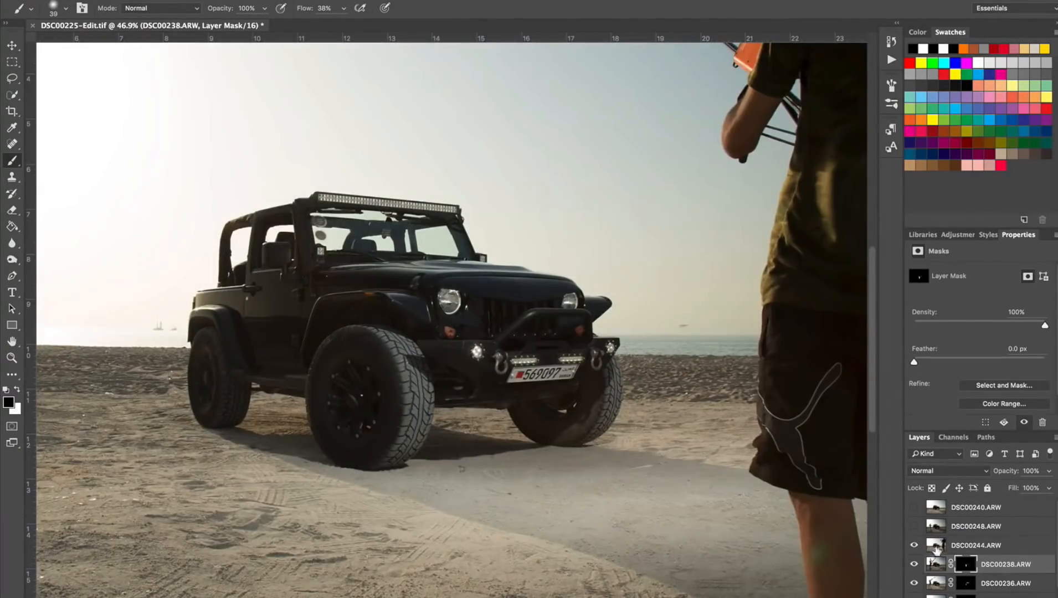
left_click(936, 549)
key("super+i")
Paint white on the DSC00244.ARW mask to reveal the lit headlights, bumper lights, license plate and front bumper.
scroll(550, 293, "up", 4)
key("bracketright")
key("bracketright")
key("bracketright")
key("bracketright")
key("bracketright")
key("bracketright")
key("bracketright")
key("x")
left_click_drag(428, 397, 423, 393)
left_click_drag(377, 359, 376, 309)
left_click_drag(516, 381, 603, 410)
left_click_drag(637, 397, 623, 397)
left_click_drag(630, 415, 602, 358)
left_click_drag(586, 316, 585, 303)
mouse_move(377, 362)
left_mouse_down()
mouse_move(434, 443)
mouse_move(568, 400)
left_mouse_up()
left_click_drag(337, 331, 288, 330)
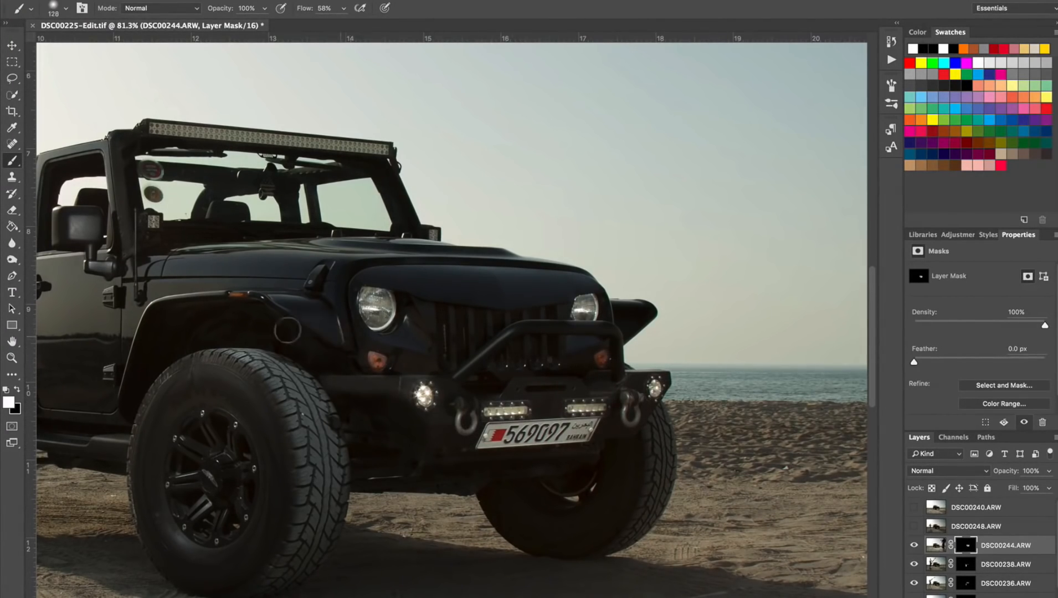
Set the brush flow to 29% and paint white on the DSC00244.ARW mask to blend in the light along the hood.
scroll(382, 331, "down", 4)
scroll(377, 332, "up", 4)
left_click_drag(490, 353, 239, 352)
right_click(239, 348)
left_click_drag(304, 8, 288, 8)
left_click_drag(229, 345, 220, 345)
left_click_drag(294, 347, 523, 356)
scroll(451, 316, "down", 4)
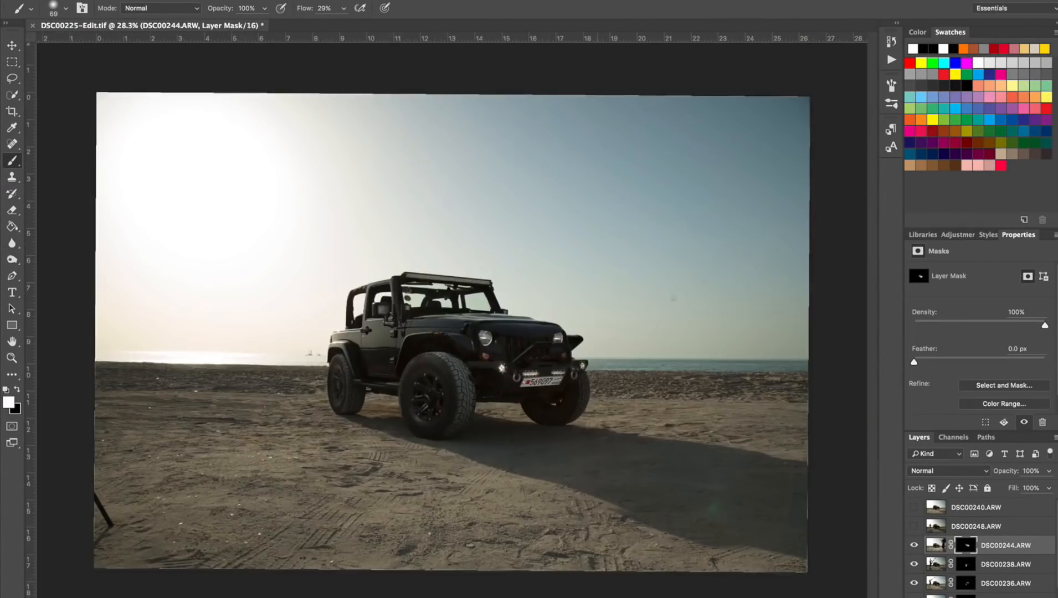
Compare the composite with and without the DSC00248.ARW exposure.
scroll(451, 315, "up", 4)
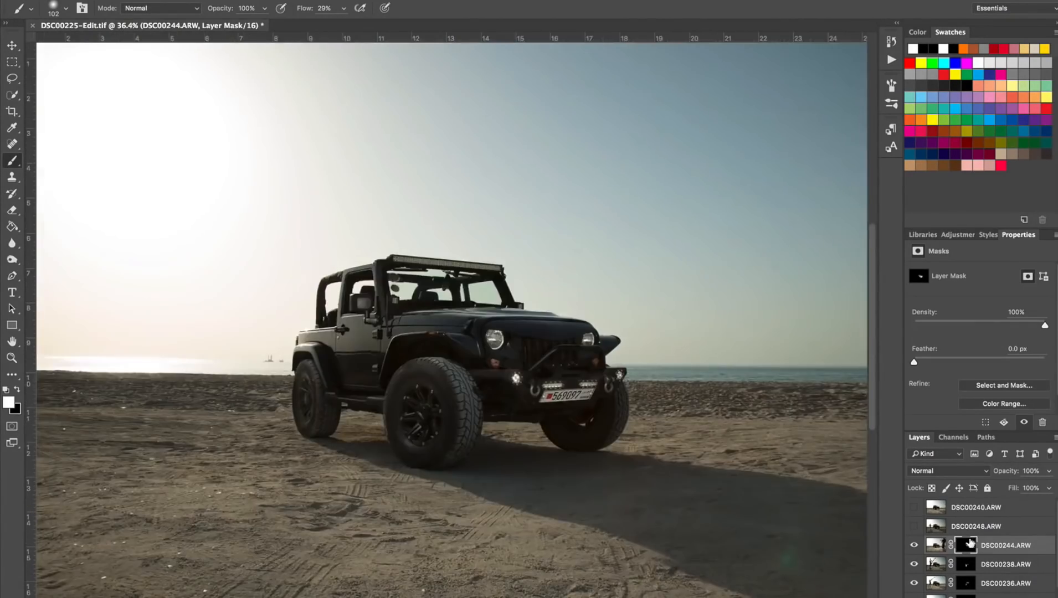
scroll(465, 343, "down", 4)
scroll(465, 343, "up", 4)
left_click(913, 526)
left_click(913, 526)
left_click(913, 526)
left_click(914, 526)
Show DSC00240.ARW behind a black mask and paint white on it to reveal the glow of the roof light bar.
left_click(914, 507)
left_click(914, 507)
left_click(913, 507)
left_click(914, 507)
left_click(913, 507)
left_click(974, 507)
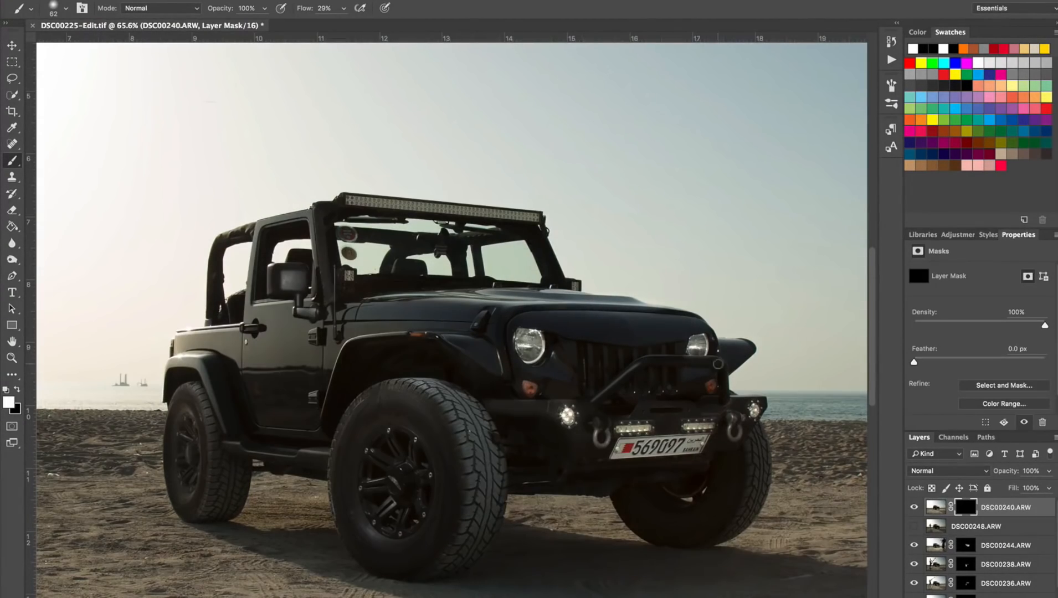
mouse_move(531, 215)
left_mouse_down()
mouse_move(410, 208)
mouse_move(443, 202)
left_mouse_up()
key("x")
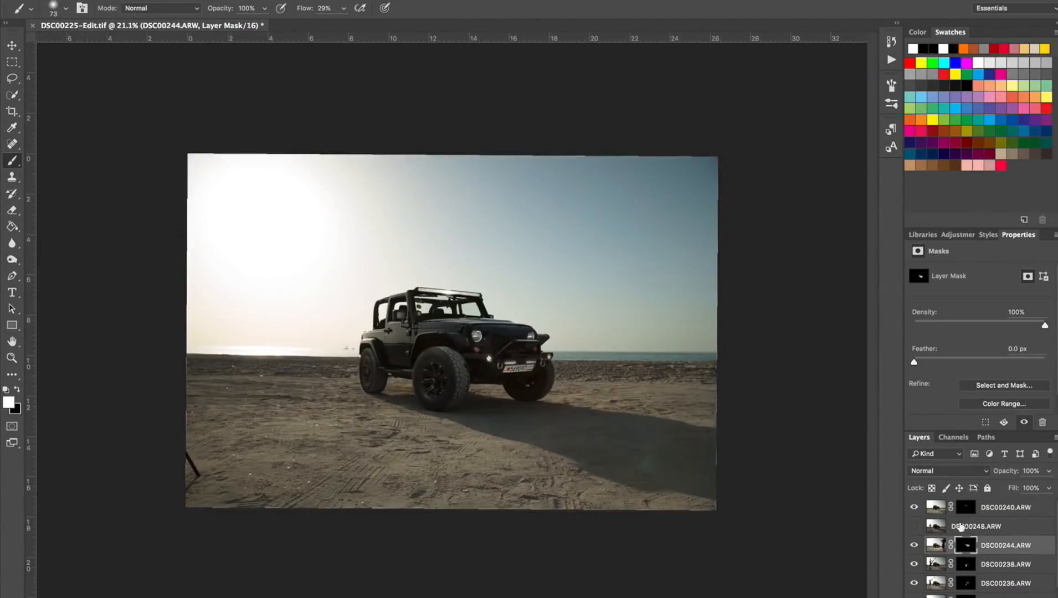
Stamp all visible layers into a new merged layer and add an empty layer for retouching.
scroll(961, 526, "down", 3)
scroll(452, 331, "up", 2)
key("super+alt+shift+e")
scroll(970, 515, "up", 3)
Clone out both round stickers on the windshield, rebuilding the roll bar and sky behind them.
scroll(445, 314, "up", 5)
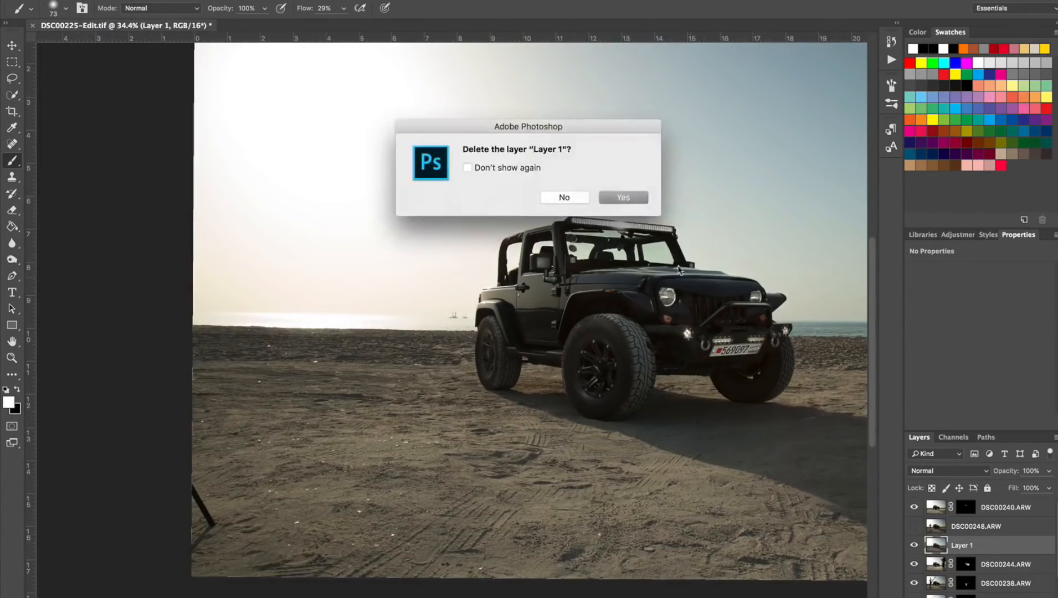
key("Return")
key("super+shift+alt+n")
Clone out the tripod leg in the lower-left corner of the sand with the Clone Stamp.
key("s")
left_click(217, 518, "alt")
left_click_drag(165, 508, 172, 574)
scroll(714, 166, "up", 5)
scroll(391, 354, "up", 7)
left_click_drag(441, 258, 413, 258)
left_click(389, 203, "alt")
mouse_move(316, 198)
left_mouse_down()
mouse_move(290, 197)
mouse_move(324, 260)
left_mouse_up()
left_click_drag(266, 206, 255, 206)
left_click_drag(256, 203, 230, 207)
left_click_drag(334, 304, 219, 243)
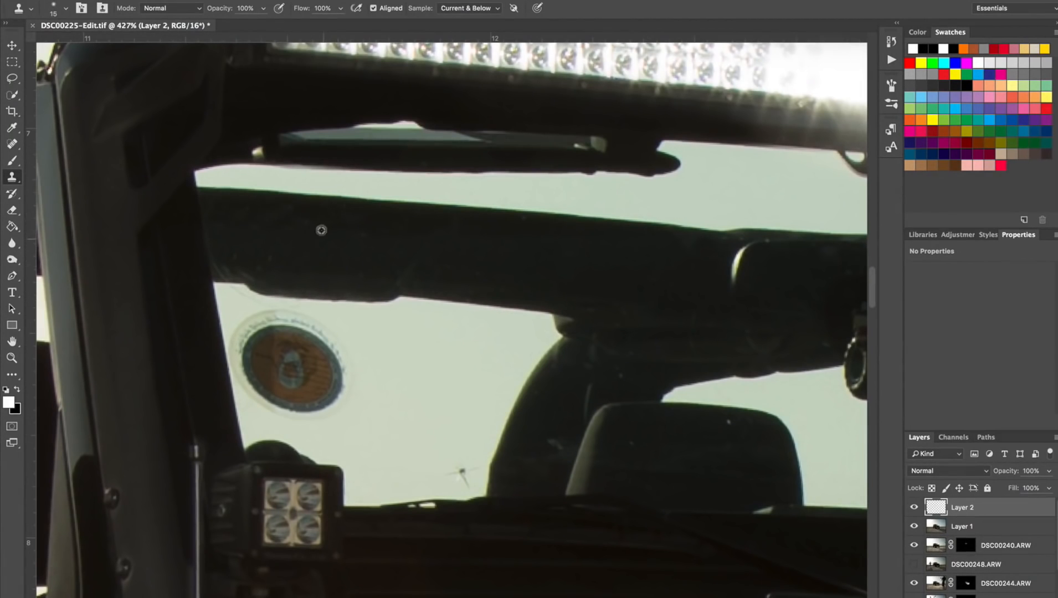
left_click(378, 382, "alt")
mouse_move(332, 343)
left_mouse_down()
mouse_move(294, 409)
mouse_move(295, 341)
mouse_move(285, 356)
mouse_move(282, 333)
mouse_move(252, 391)
mouse_move(240, 365)
left_mouse_up()
scroll(460, 475, "down", 10)
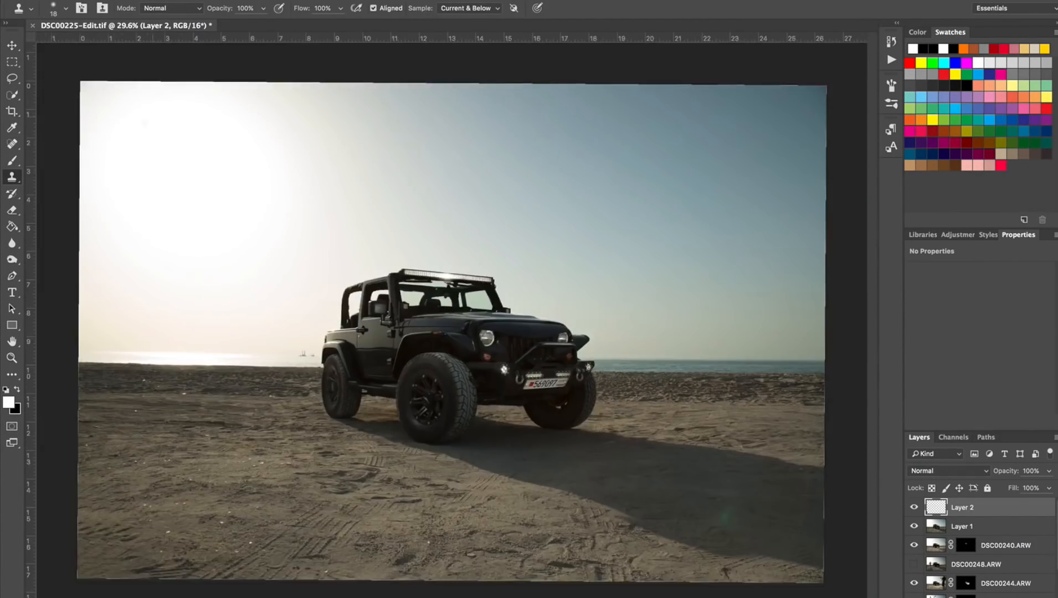
Remove small blemishes in the image with the Spot Healing Brush on the retouching layer.
key("j")
scroll(302, 354, "up", 5)
scroll(302, 355, "down", 8)
left_click(488, 262)
left_click(270, 325)
scroll(451, 321, "up", 1)
scroll(296, 354, "down", 3)
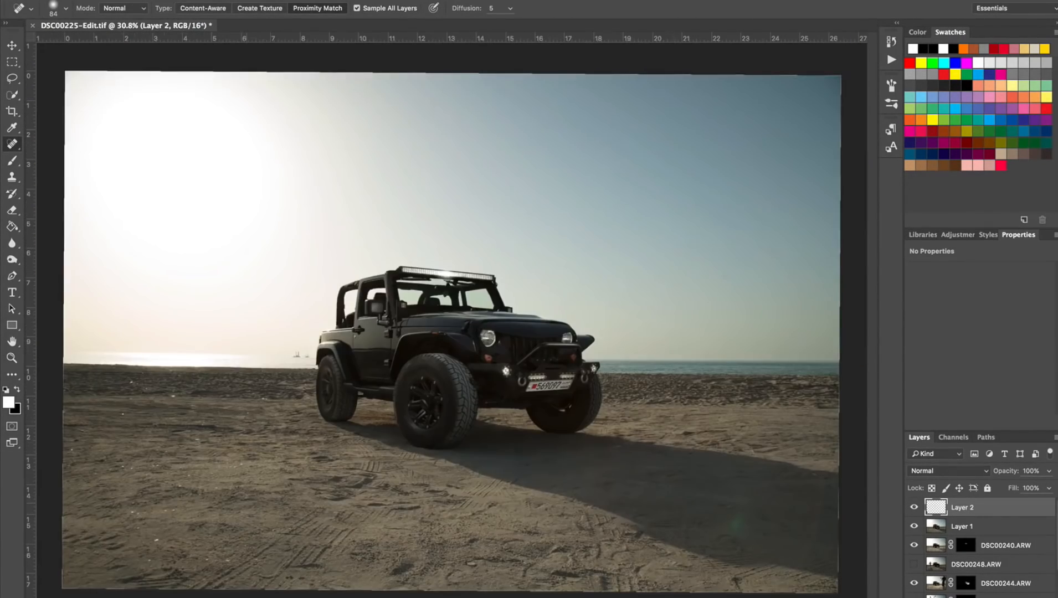
Clone over the bright specks in the foreground sand and the distant rigs on the horizon behind the Jeep.
key("s")
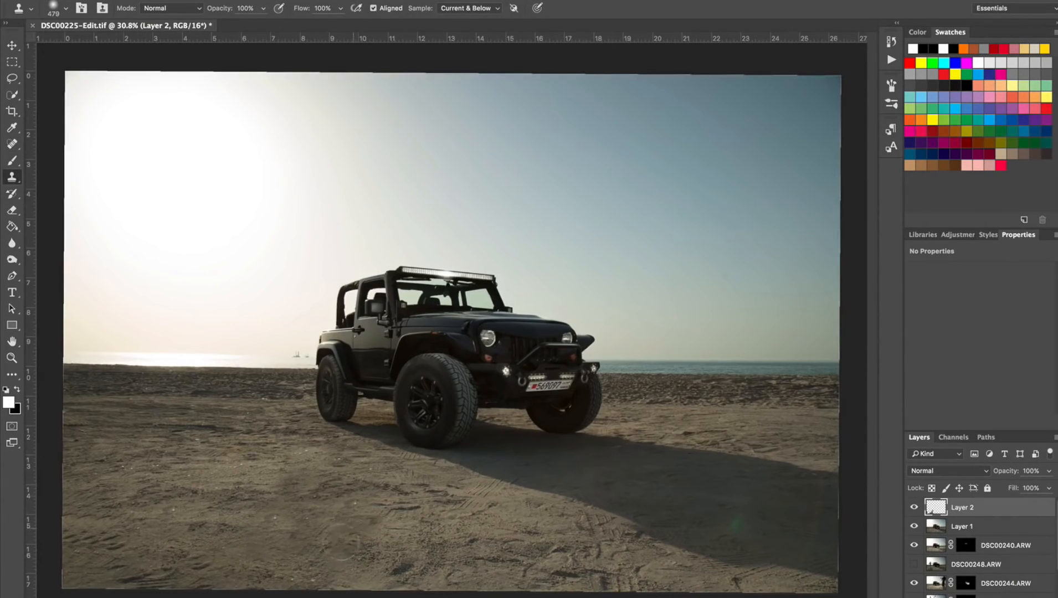
scroll(423, 354, "up", 1)
scroll(293, 343, "up", 10)
left_click_drag(215, 458, 136, 457)
left_click(136, 497, "alt")
left_click_drag(243, 498, 369, 485)
scroll(452, 335, "down", 10)
Flatten the image, discarding the hidden layers, and duplicate the flattened layer.
right_click(1003, 520)
left_click(941, 472)
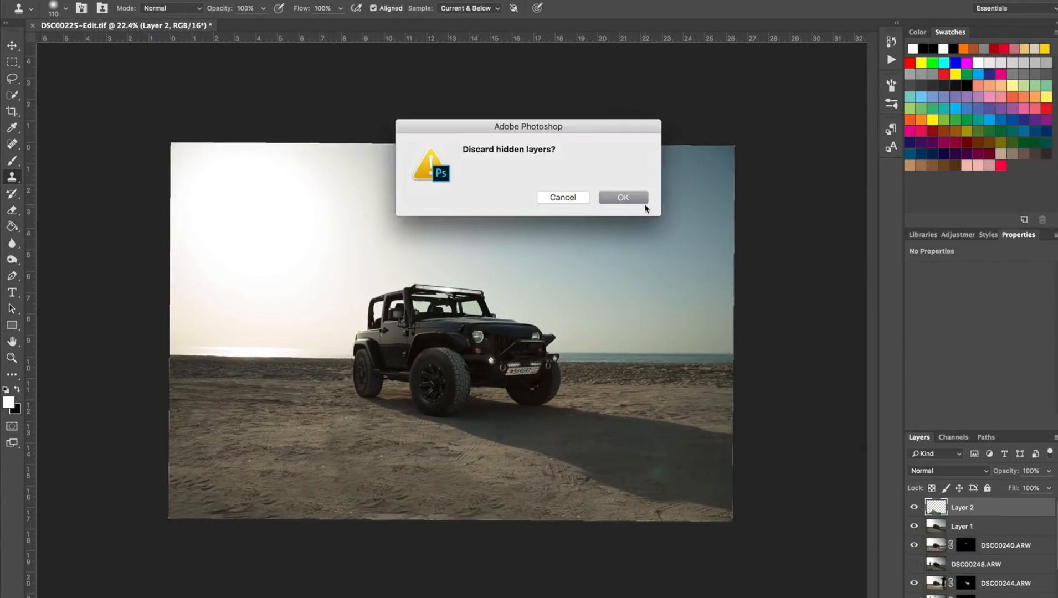
left_click(643, 203)
key("super+j")
Open the duplicate in Color Efex Pro 4 and add another filter below Pro Contrast.
left_click(303, 1)
mouse_move(337, 255)
left_click(518, 266)
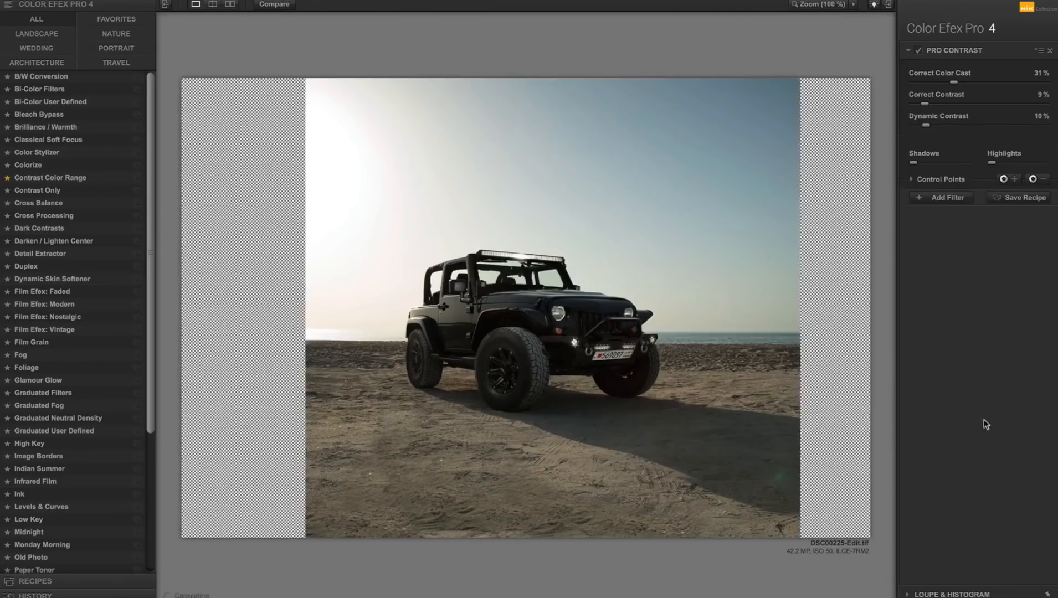
left_click(948, 196)
scroll(72, 332, "down", 5)
left_click(38, 517)
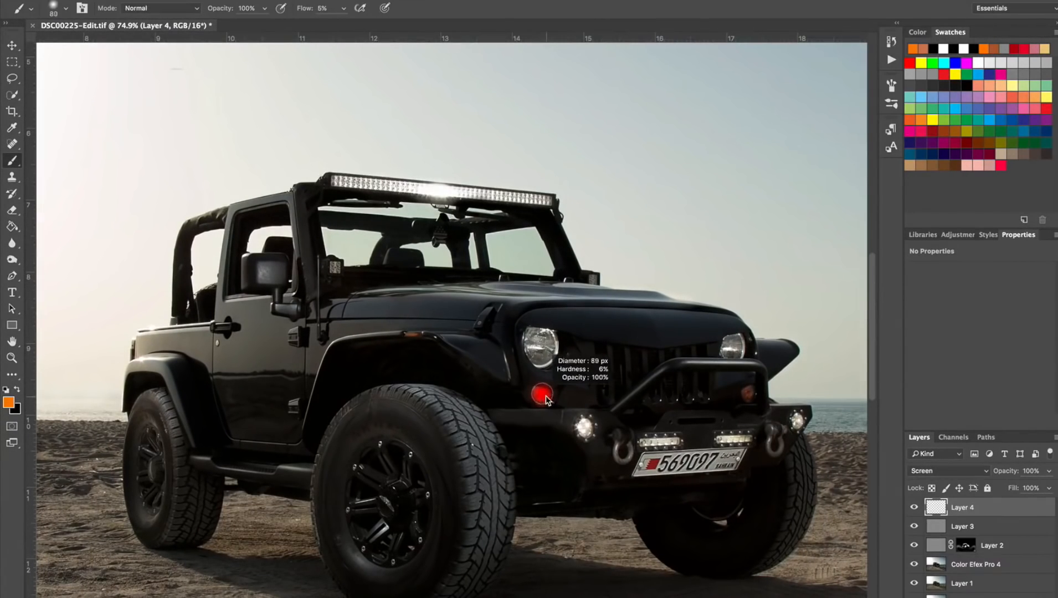
Paint orange over the Jeep's front turn signals and side marker on the Screen-mode top layer.
left_click_drag(537, 393, 542, 395)
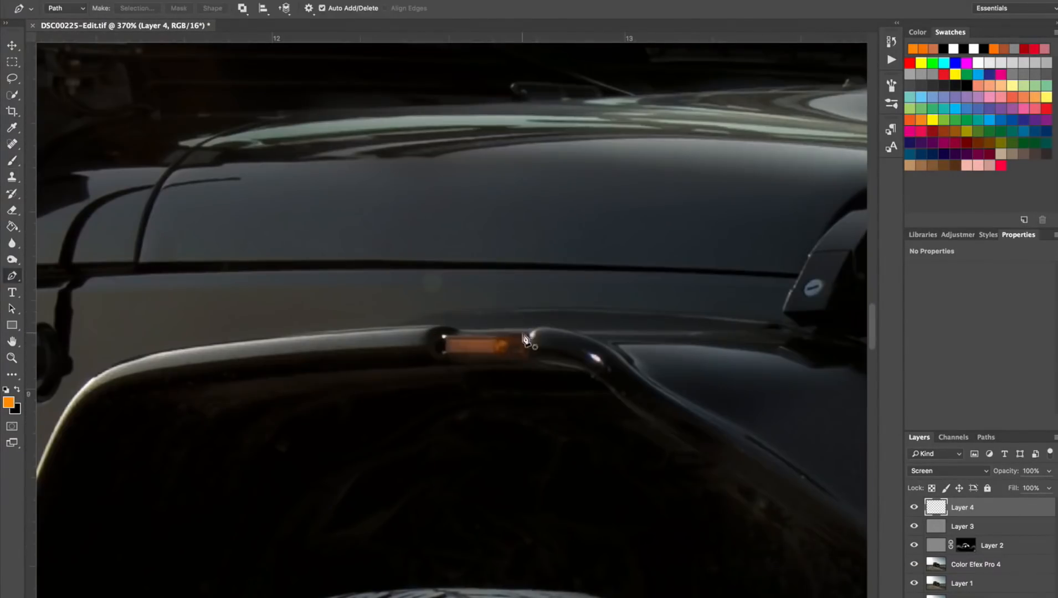
left_click(529, 335)
left_click(446, 355)
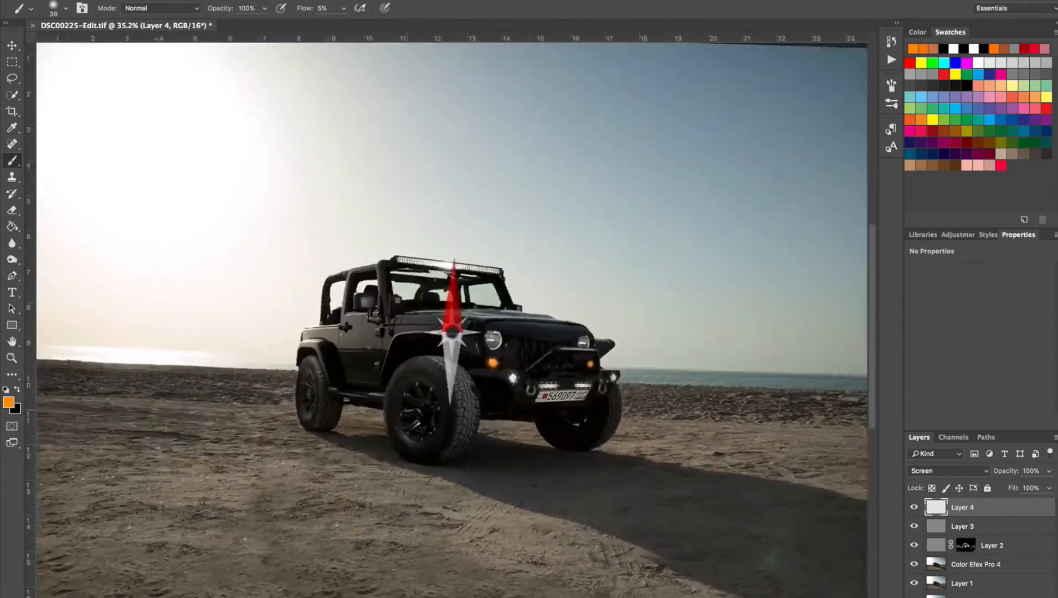
Brighten the Jeep's door and hood with white brush strokes on the gray layer below, and save the file.
key("alt+bracketleft")
key("d")
key("x")
left_click_drag(389, 346, 410, 339)
mouse_move(465, 323)
left_mouse_down()
mouse_move(430, 321)
mouse_move(594, 305)
left_mouse_up()
key("ctrl+s")
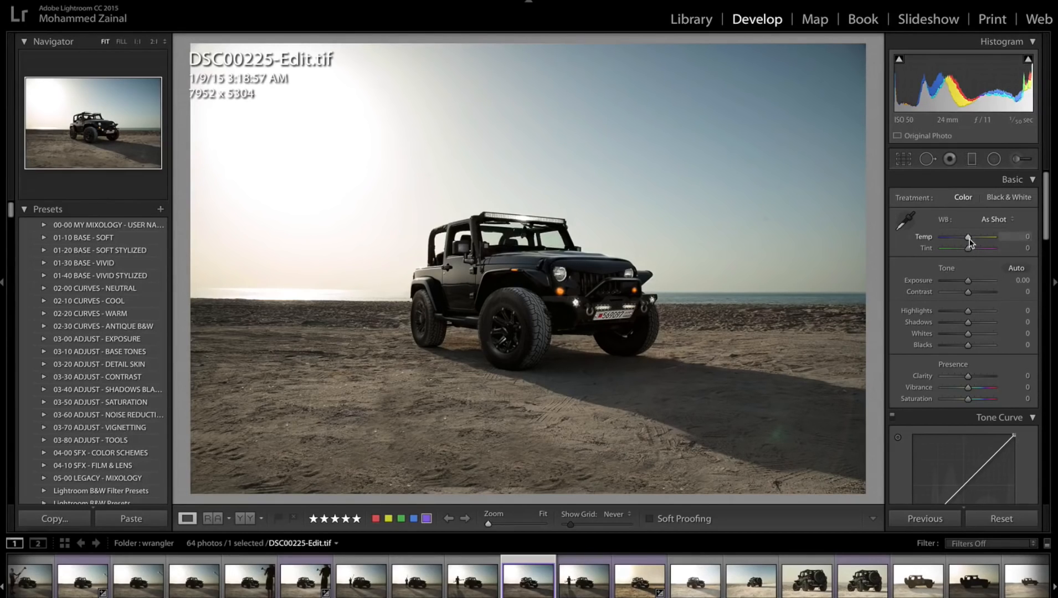
In Lightroom, set Temp +22, Tint +5, Clarity +22, Vibrance +14 and Saturation −7 for the saved photo.
left_click_drag(968, 238, 975, 243)
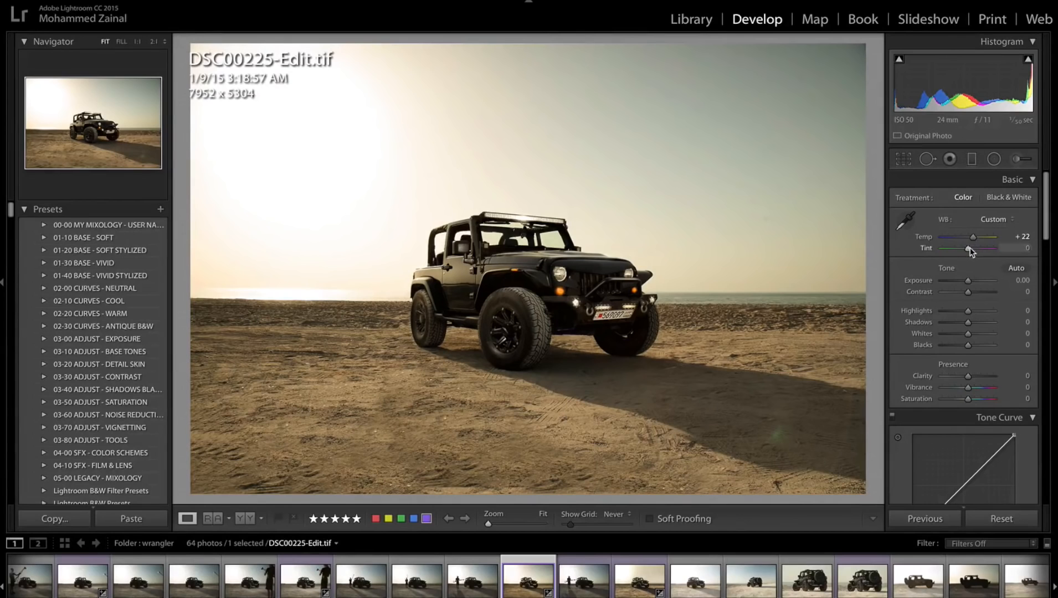
left_click_drag(968, 249, 970, 250)
mouse_move(970, 377)
left_mouse_down()
mouse_move(986, 375)
mouse_move(975, 377)
left_mouse_up()
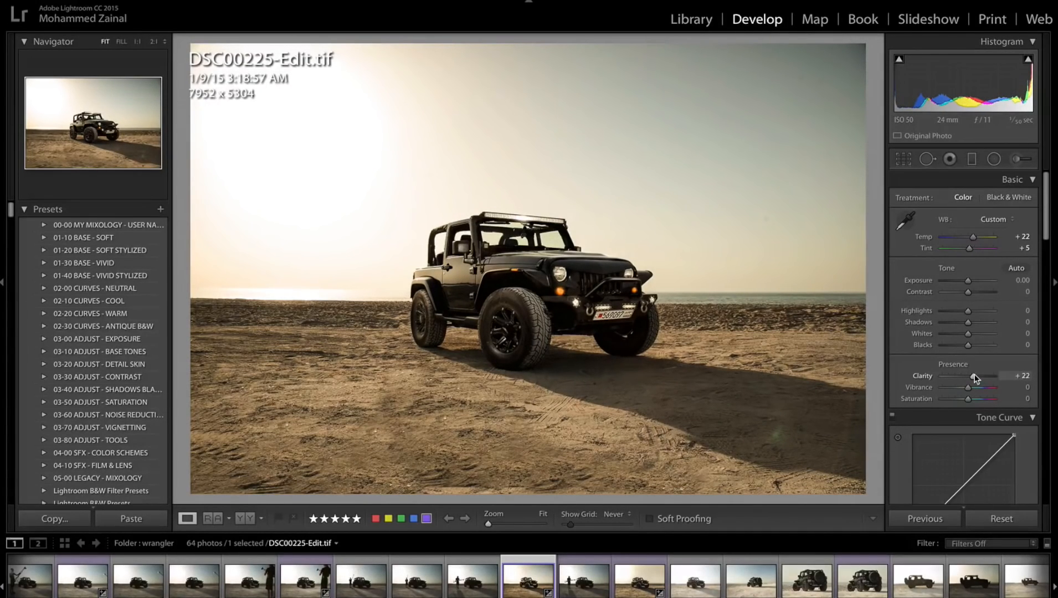
left_click(971, 386)
Give the highlights a yellowish split tone with hue 63 and saturation 26.
scroll(1007, 427, "down", 1)
scroll(1007, 426, "down", 5)
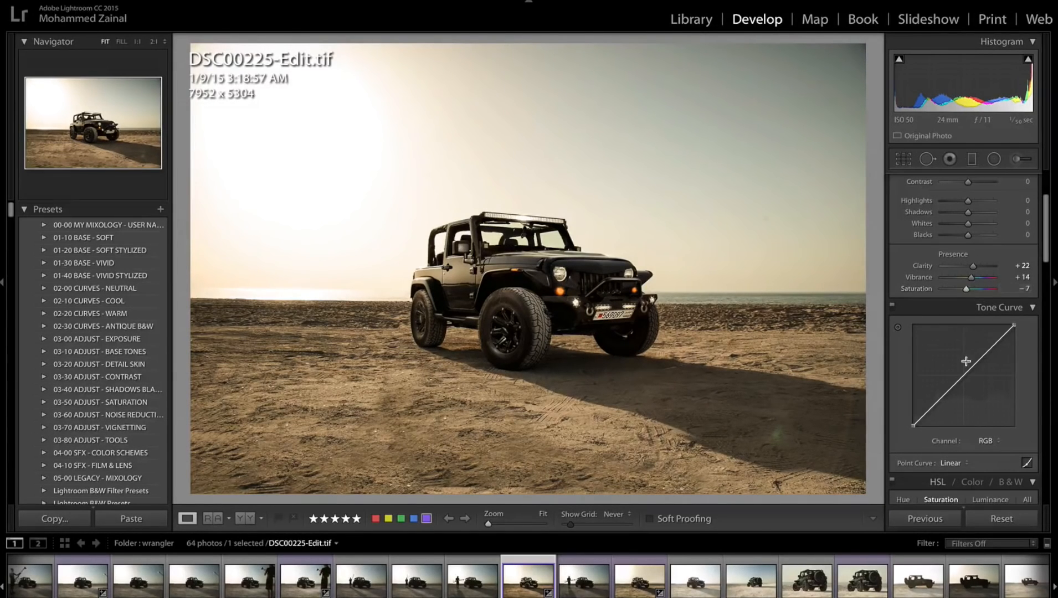
scroll(966, 361, "down", 4)
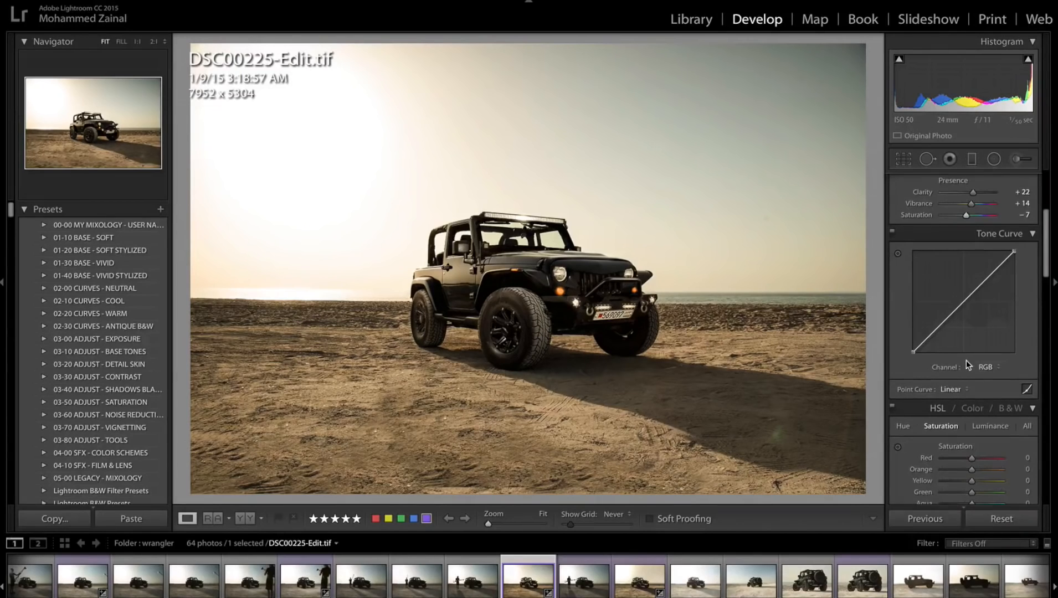
scroll(965, 360, "down", 10)
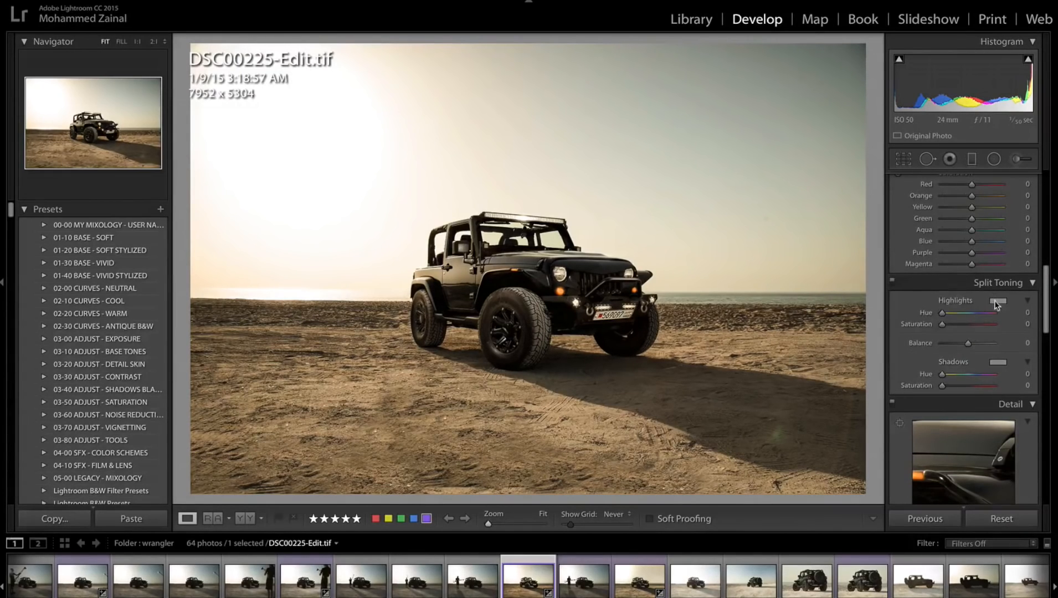
left_click(995, 301)
left_click(780, 342)
left_click_drag(780, 343, 780, 343)
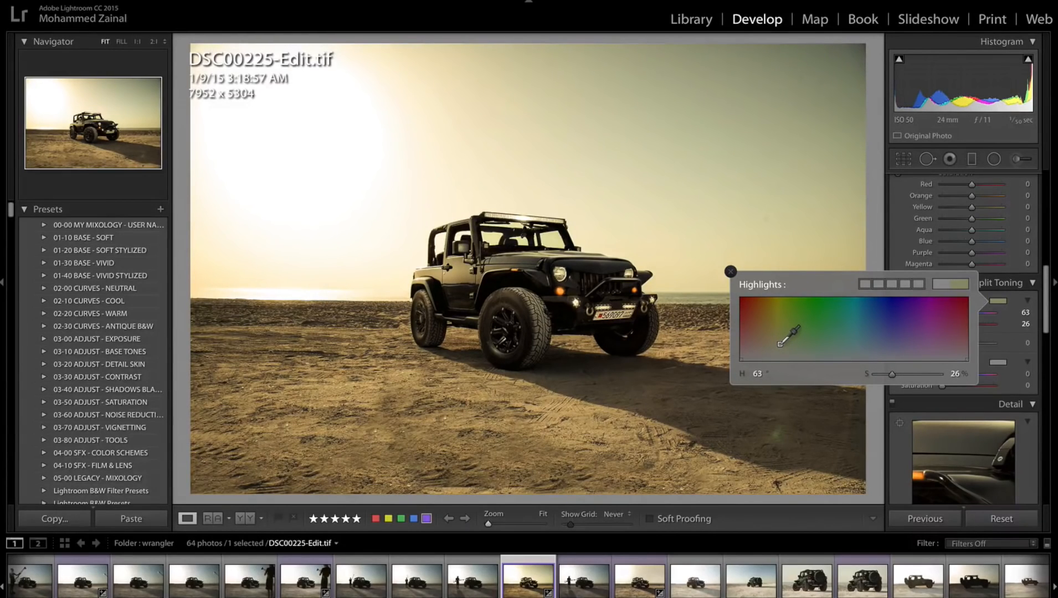
left_click(730, 271)
Give the shadows a split tone with hue 65 and saturation 4, undoing a trial saturation of 6.
left_click(997, 362)
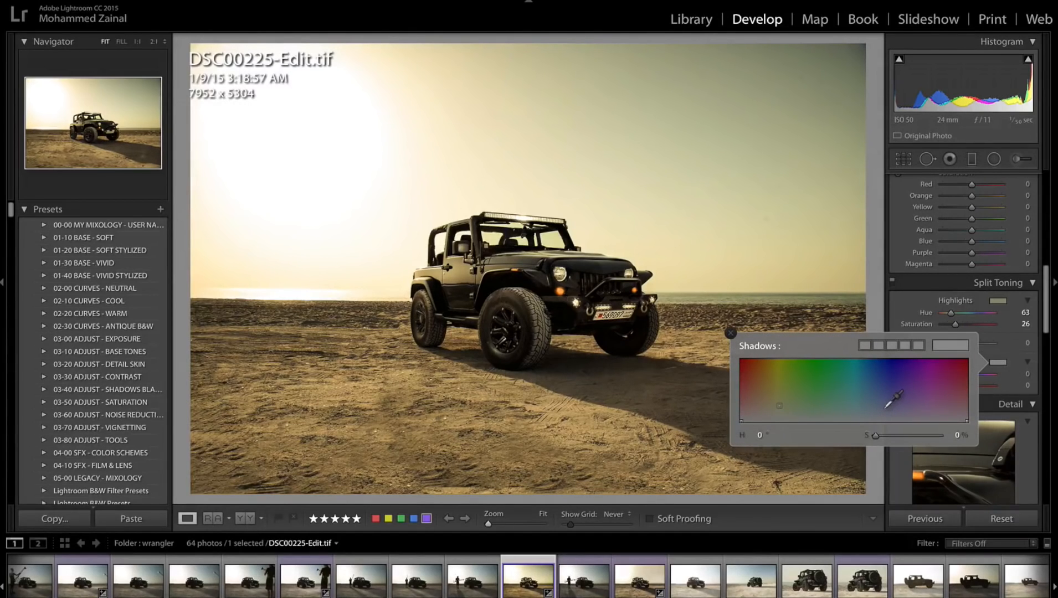
mouse_move(885, 406)
left_mouse_down()
mouse_move(880, 394)
mouse_move(782, 419)
left_mouse_up()
left_click(730, 333)
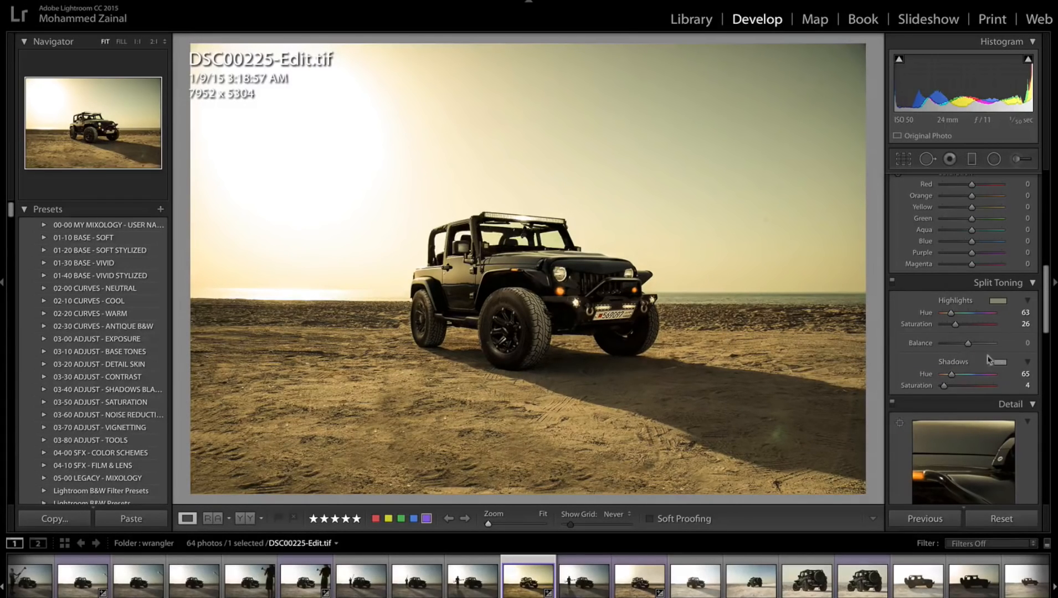
left_click_drag(946, 389, 947, 390)
key("ctrl+z")
Set the white balance temperature to +18.
scroll(1001, 282, "up", 10)
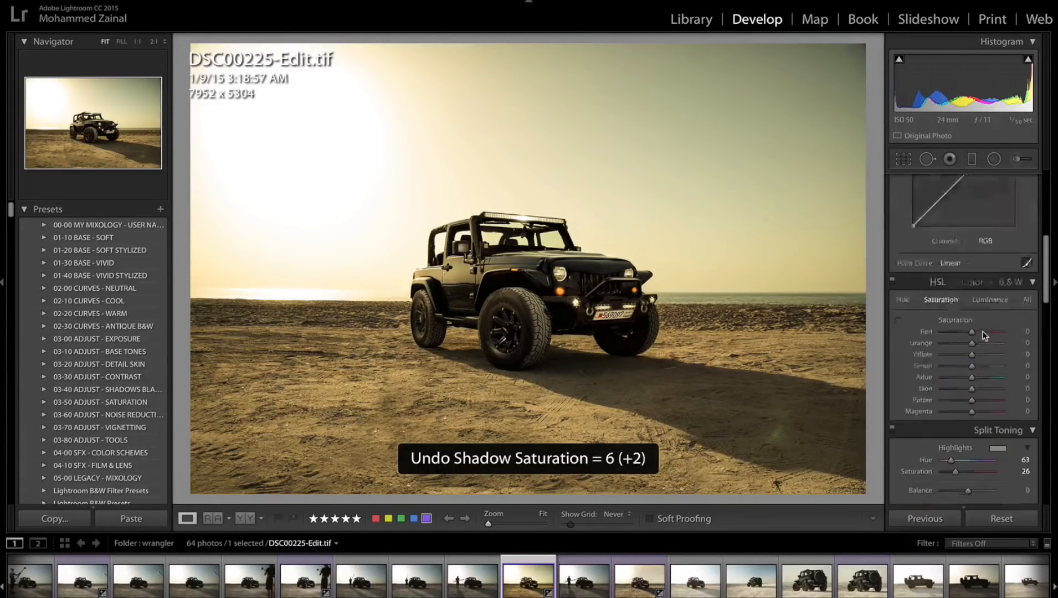
scroll(1001, 282, "up", 5)
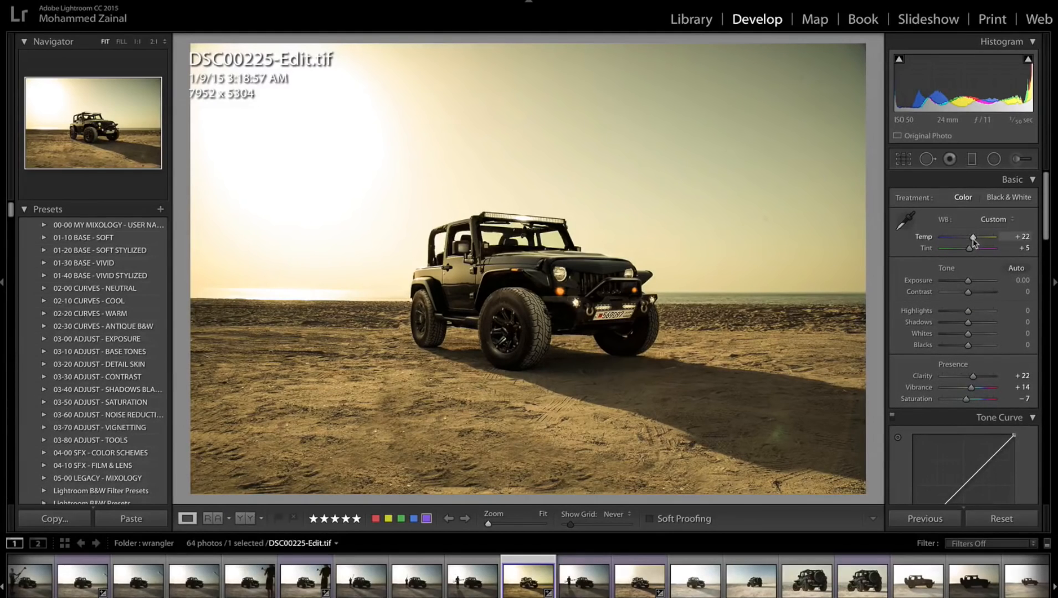
left_click_drag(970, 237, 971, 237)
Sharpen the photo with an Amount of 67 and Masking of 100.
scroll(989, 328, "down", 1)
scroll(988, 329, "down", 10)
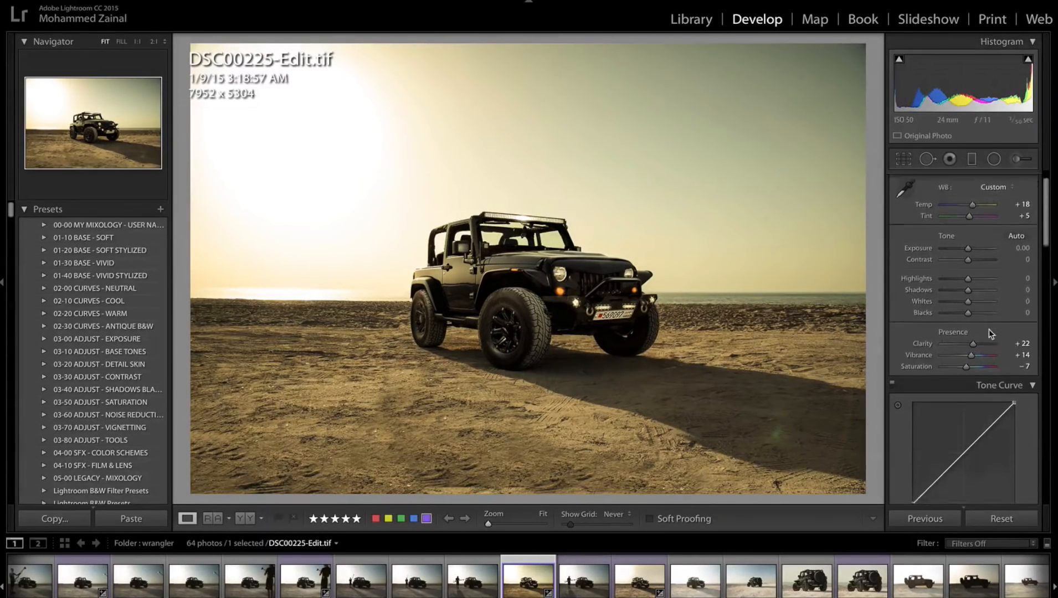
scroll(988, 329, "down", 5)
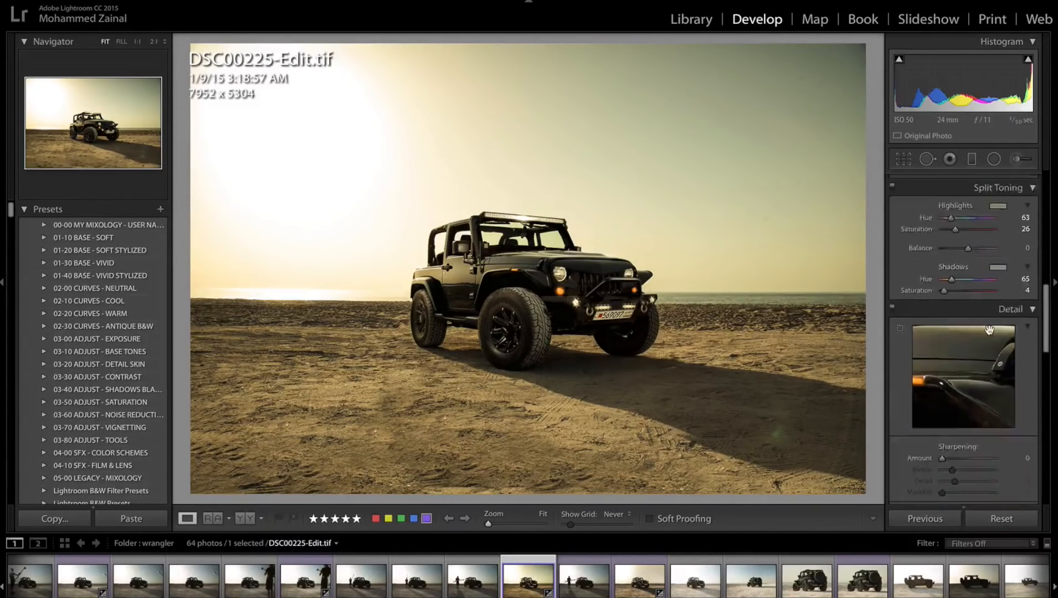
left_click_drag(957, 356, 992, 394)
key("alt")
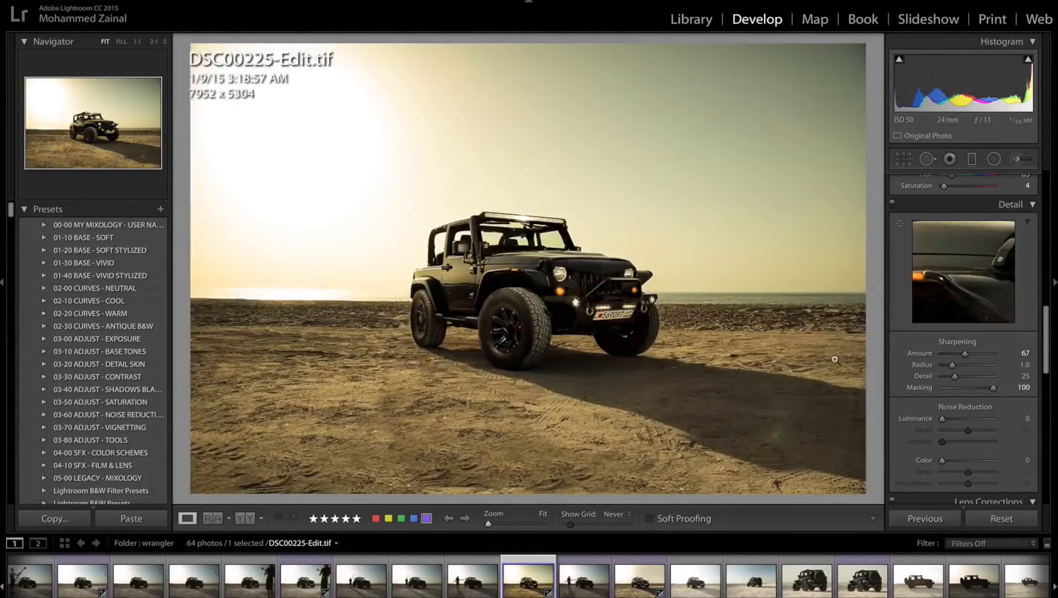
Enable chromatic aberration removal and profile corrections with Canon as the lens make, and compare with the before view.
scroll(958, 421, "down", 5)
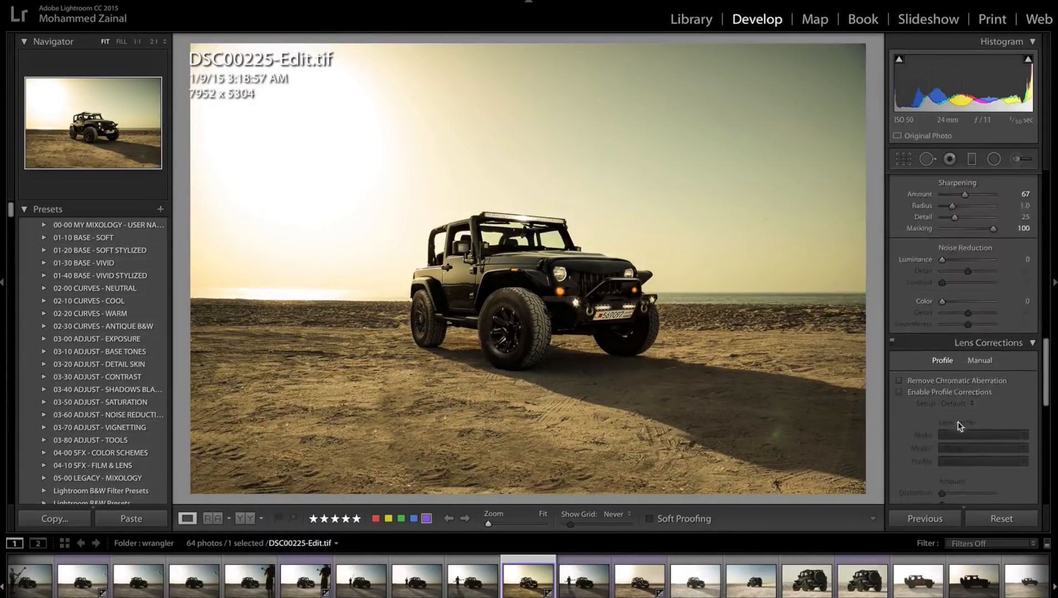
left_click(945, 390)
left_click(974, 434)
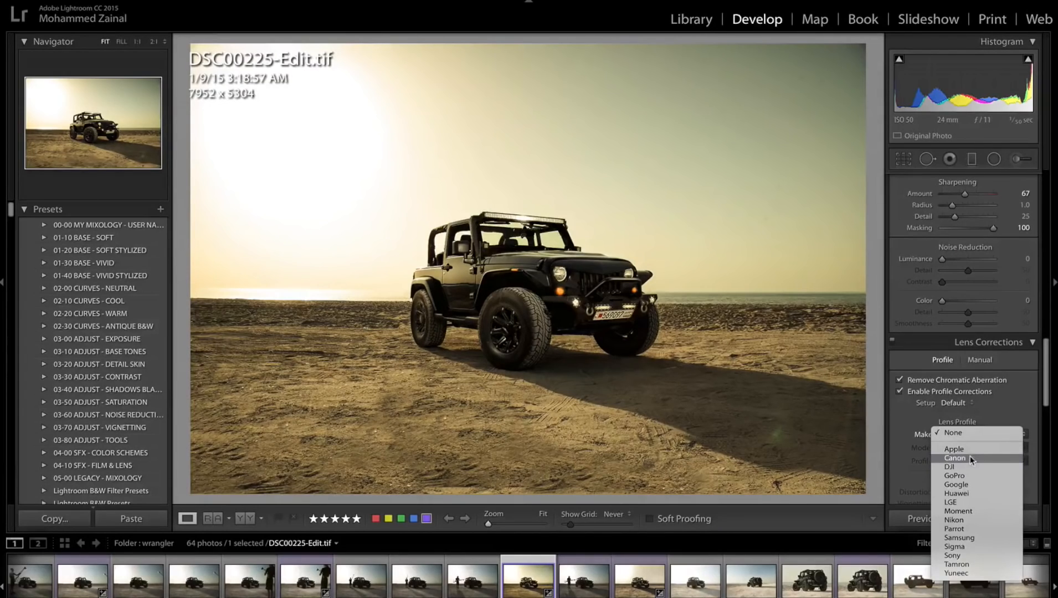
left_click(969, 457)
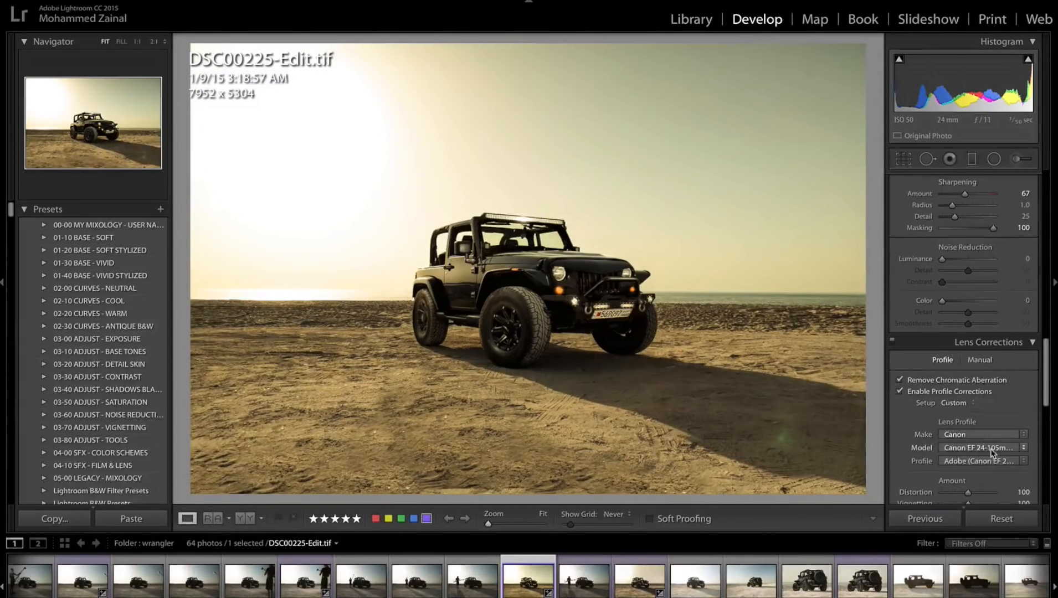
key("backslash")
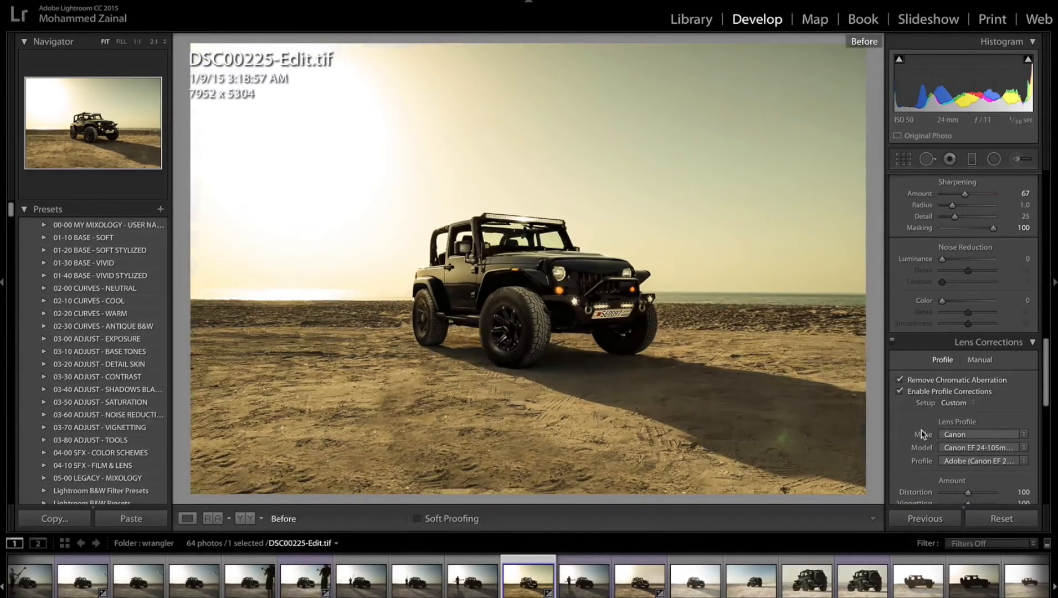
key("backslash")
Darken the corners with a Highlight Priority post-crop vignette at Amount −6.
scroll(960, 429, "down", 5)
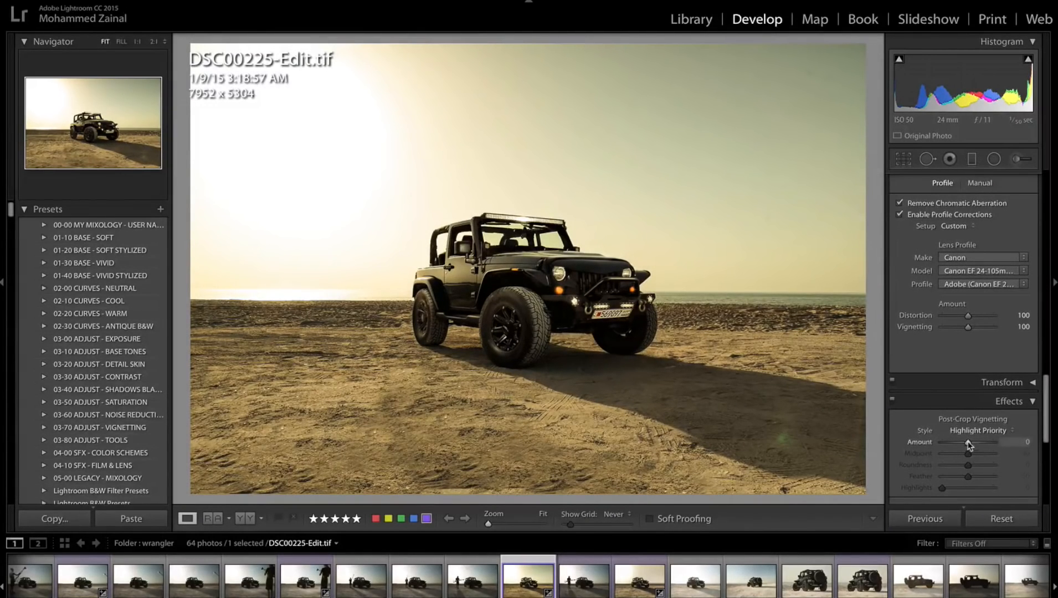
left_click_drag(967, 442, 965, 443)
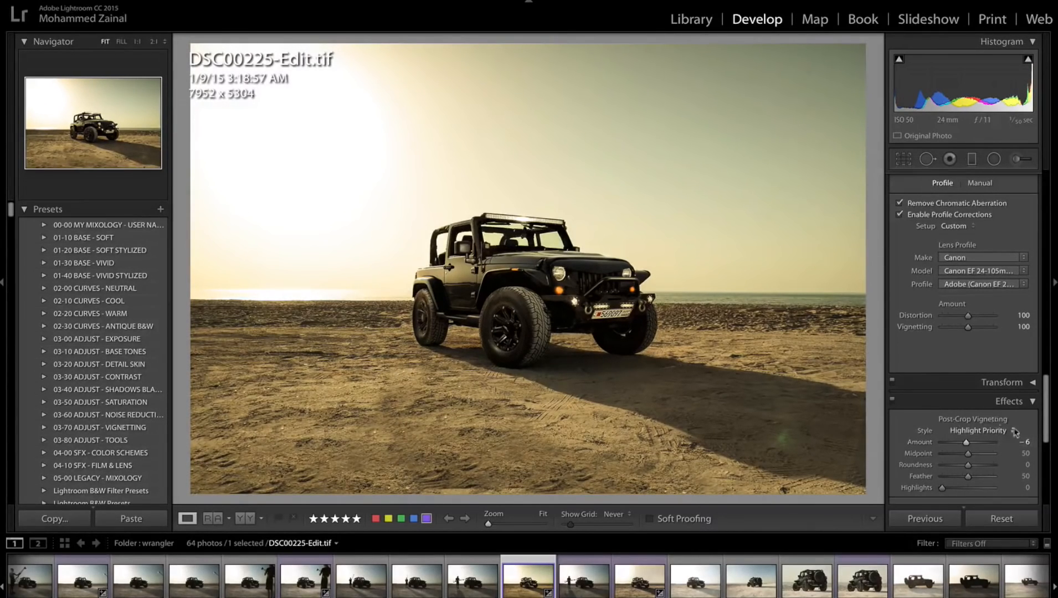
scroll(985, 382, "up", 10)
scroll(985, 382, "up", 2)
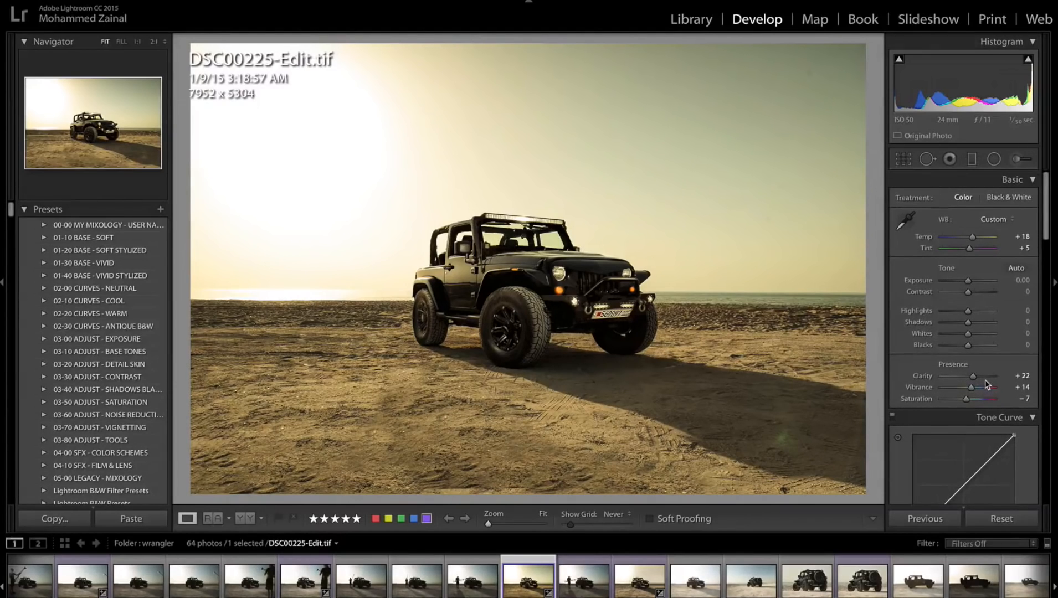